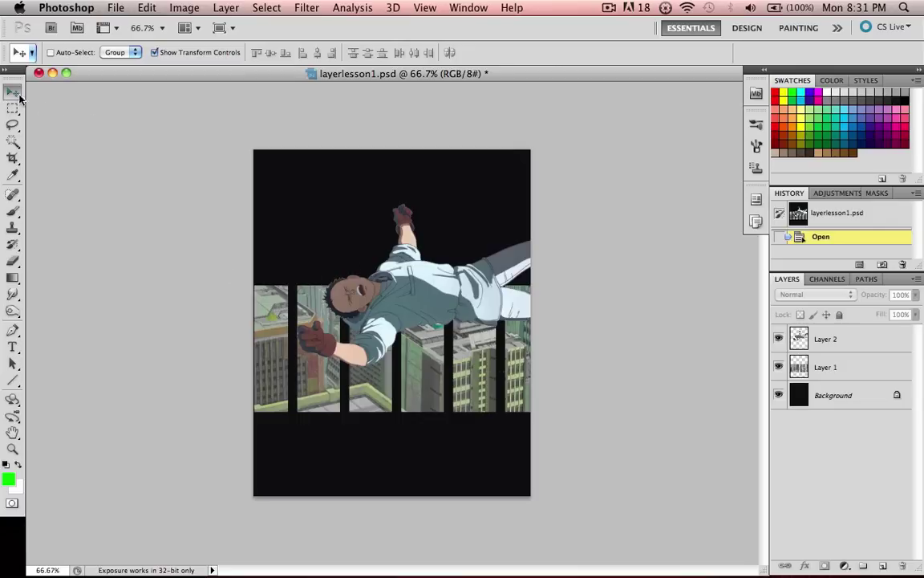
Rename Layer 2, the falling figure's layer, to Person.
left_click(826, 338)
left_click(831, 368)
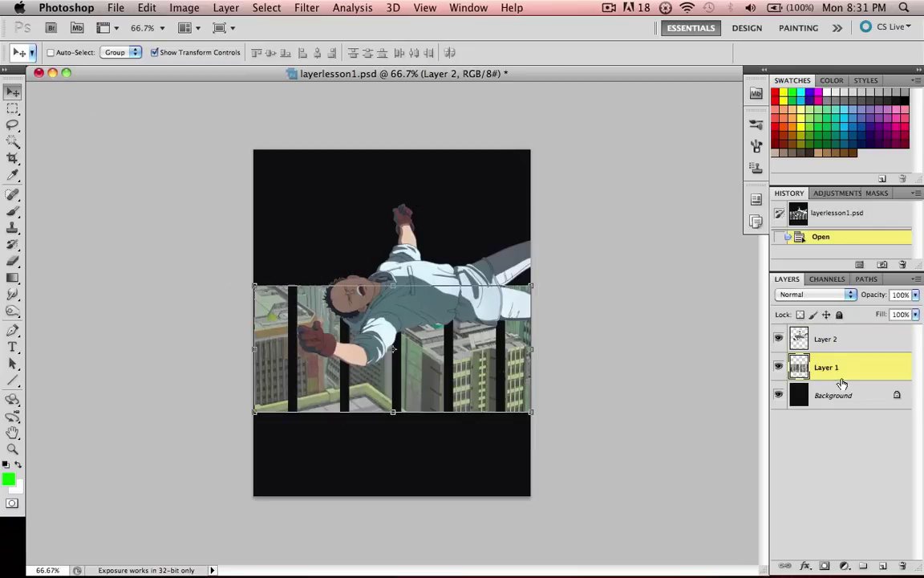
left_click(827, 340)
double_click(827, 340)
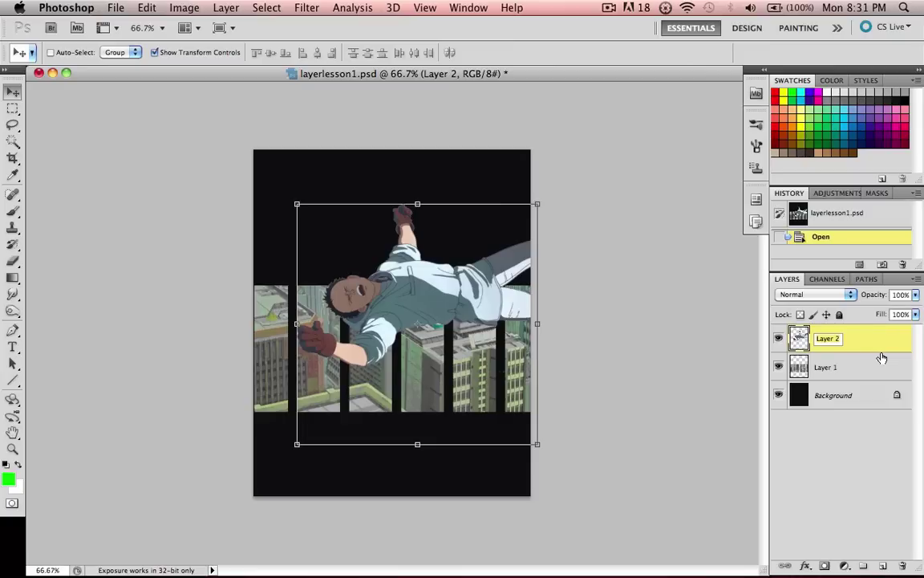
type("f")
type("erson")
key("Return")
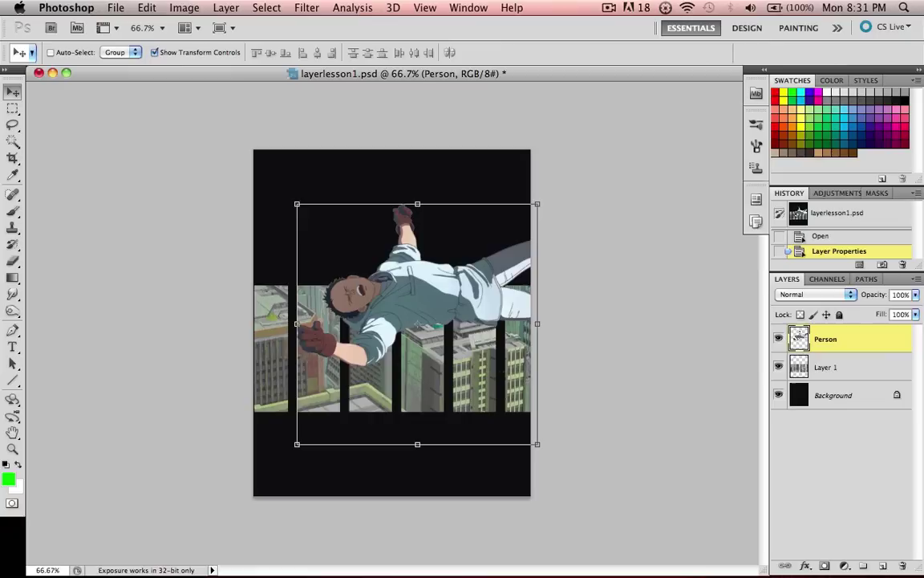
Rename Layer 1, the city-strip layer, to Panels.
left_click(822, 369)
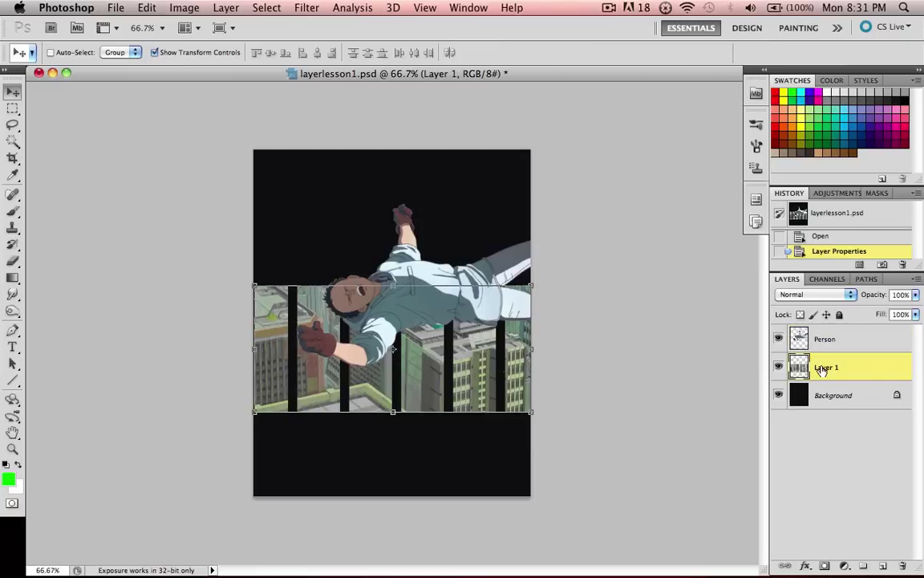
double_click(825, 369)
type("Panels")
key("Return")
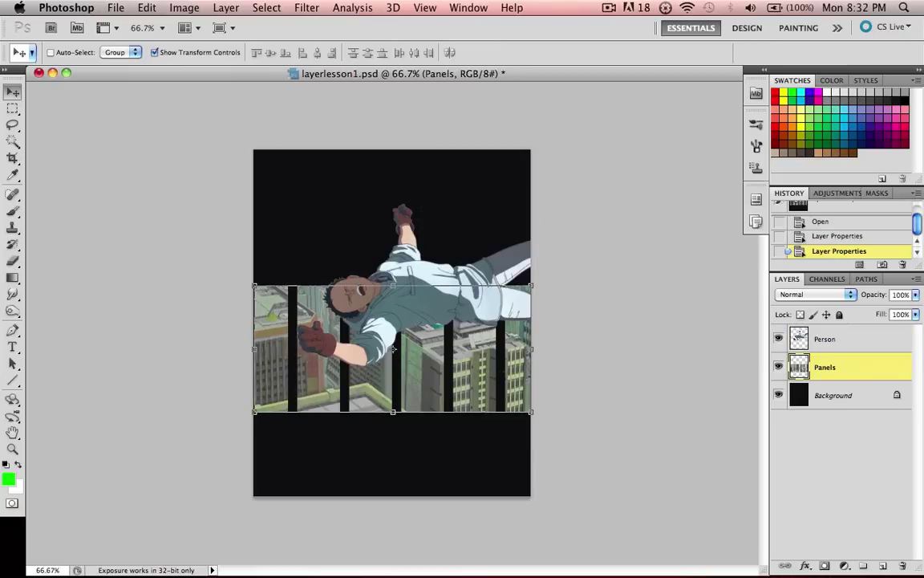
Browse the panel list without choosing anything, then switch the selection between Person and Panels.
left_click(798, 446)
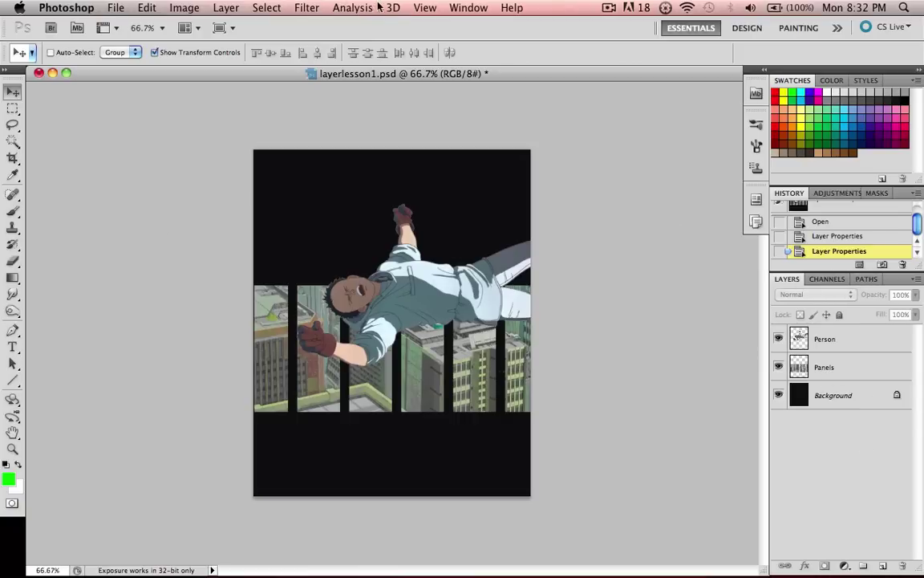
left_click(473, 6)
left_click(474, 6)
left_click(835, 342)
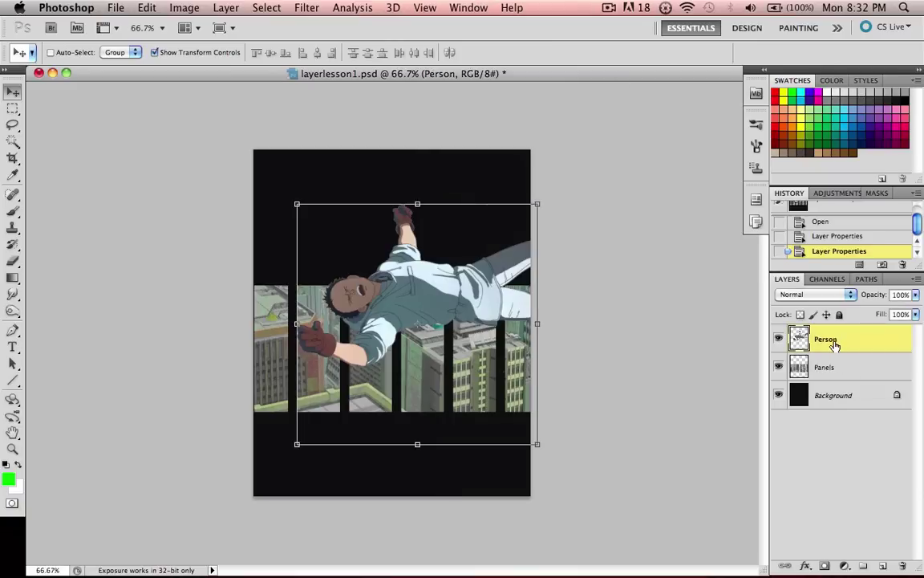
left_click(839, 370)
left_click(840, 342)
left_click(826, 368)
left_click(828, 339)
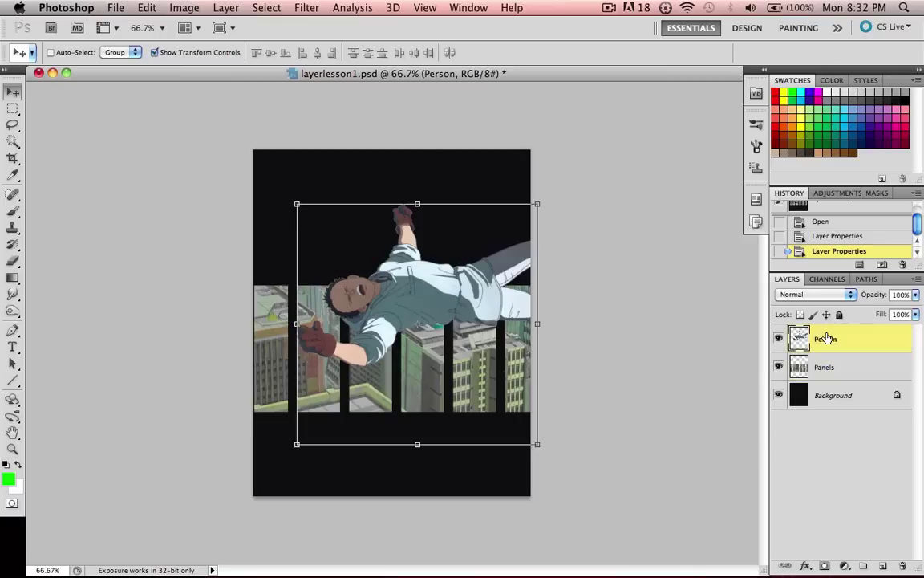
Toggle Person's visibility off and back on, then hide the Panels layer.
left_click(779, 340)
left_click(779, 340)
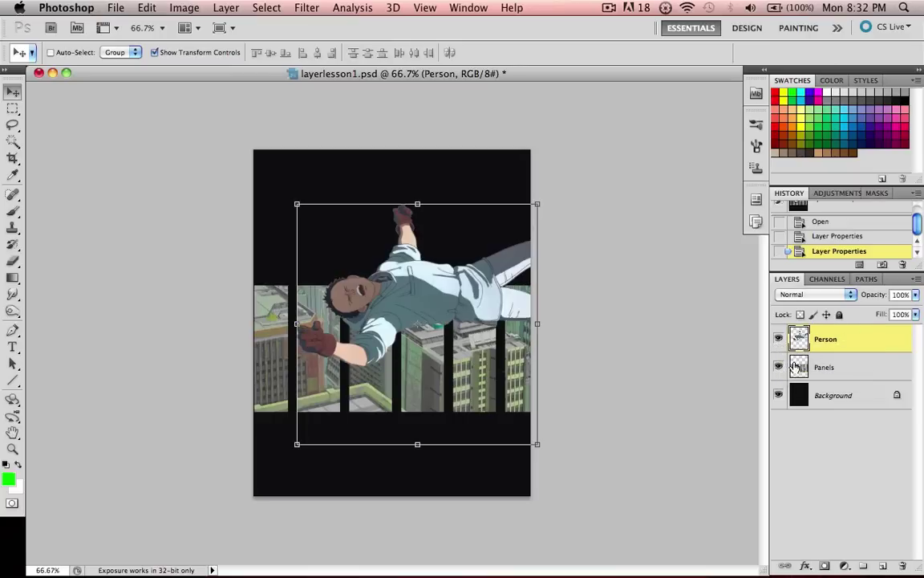
left_click(840, 377)
left_click(796, 346)
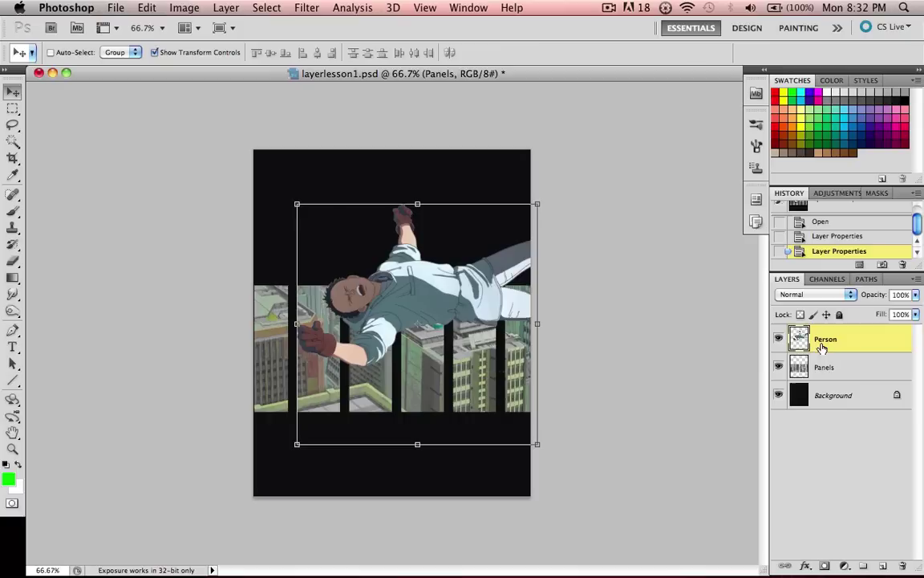
left_click(778, 367)
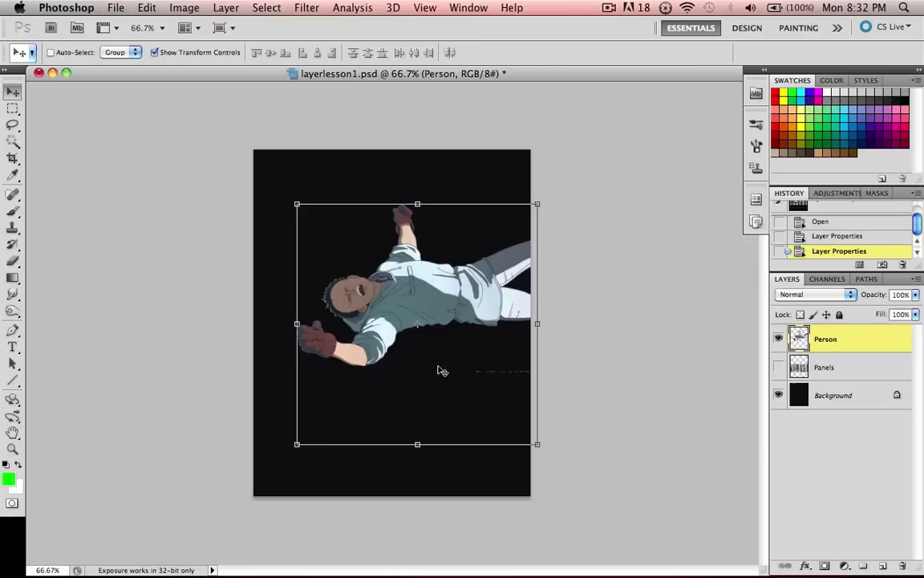
Zoom in on the dark area below the falling man's arm with Person selected.
left_click(12, 449)
left_click_drag(485, 361, 546, 519)
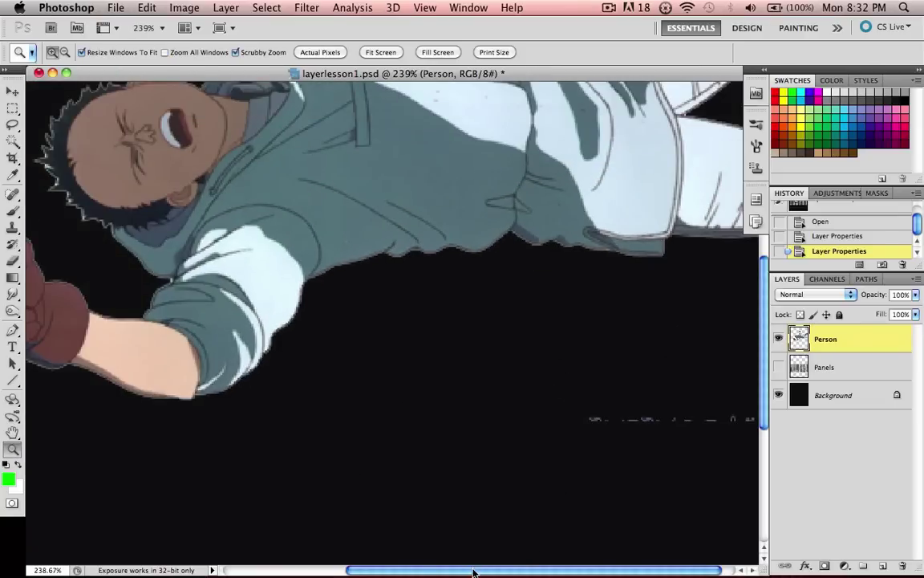
scroll(542, 574, "right", 2)
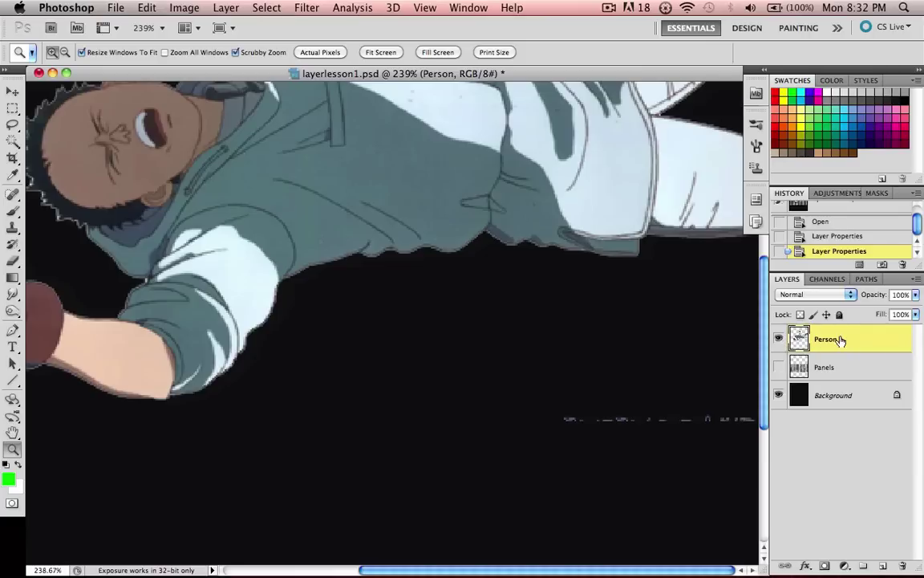
left_click(837, 367)
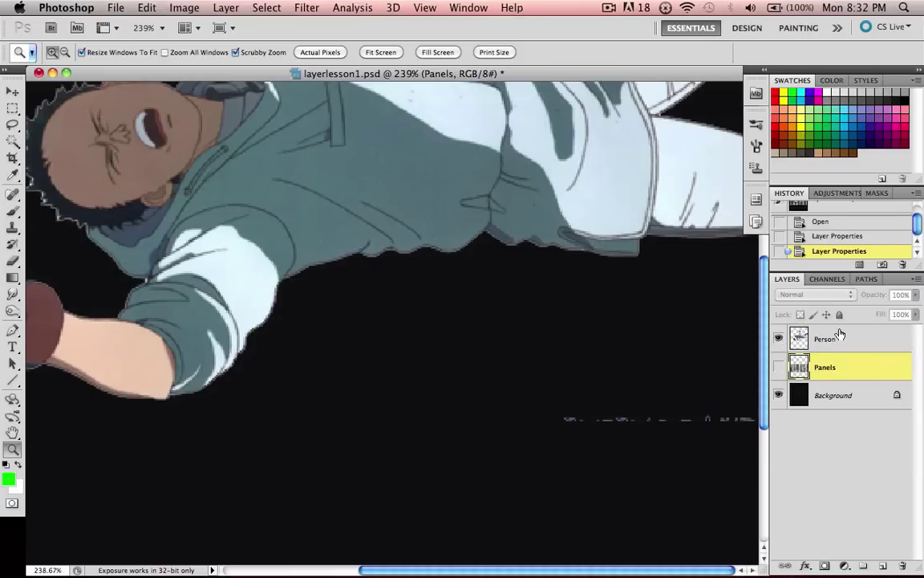
left_click(839, 335)
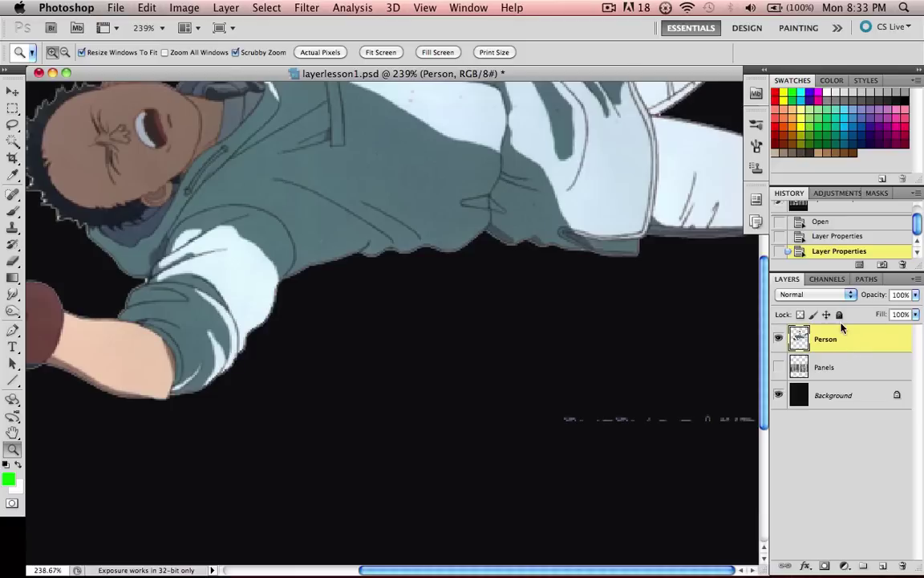
Erase the faint specks below the figure's arm on the Person layer.
left_click(14, 262)
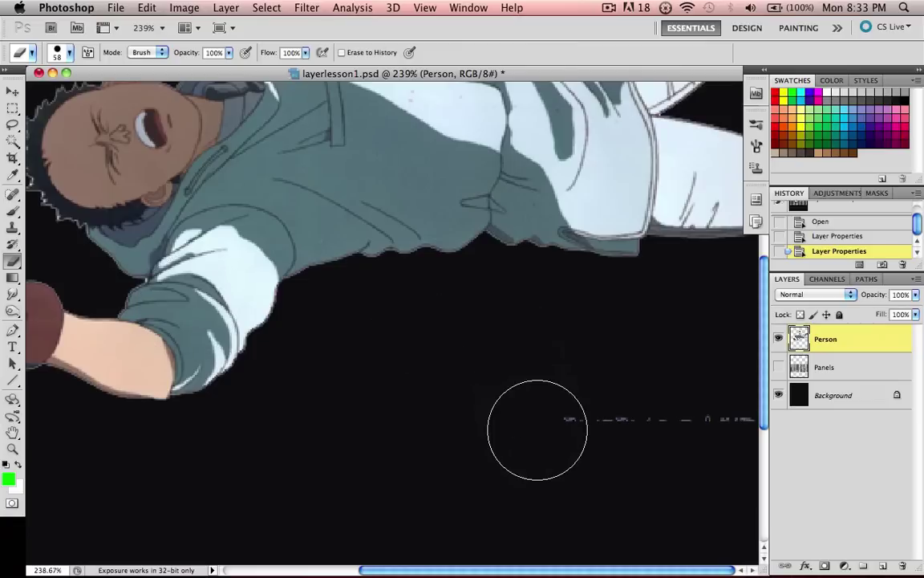
mouse_move(585, 424)
left_mouse_down()
mouse_move(787, 430)
mouse_move(544, 428)
mouse_move(722, 429)
left_mouse_up()
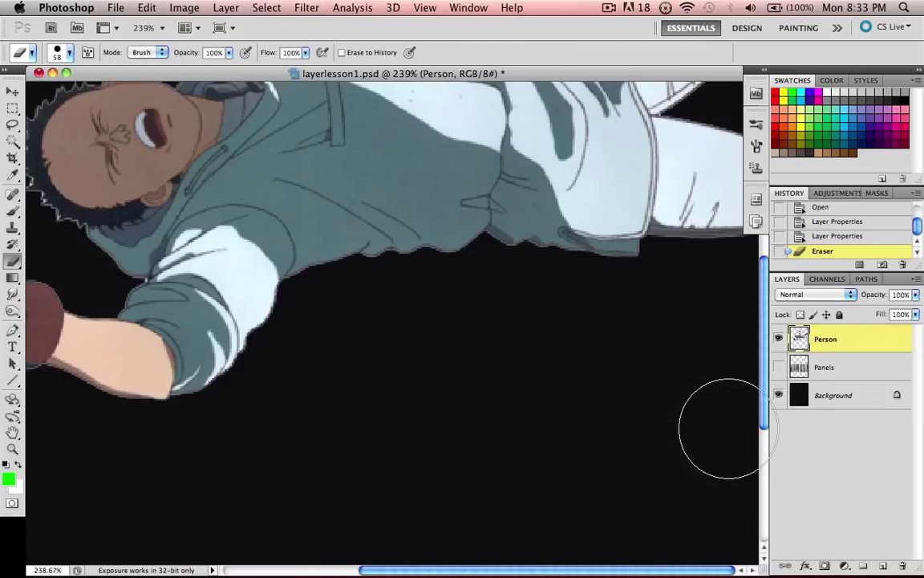
left_click(14, 90)
Toggle the Panels layer's visibility several times, leaving it visible.
left_click(779, 367)
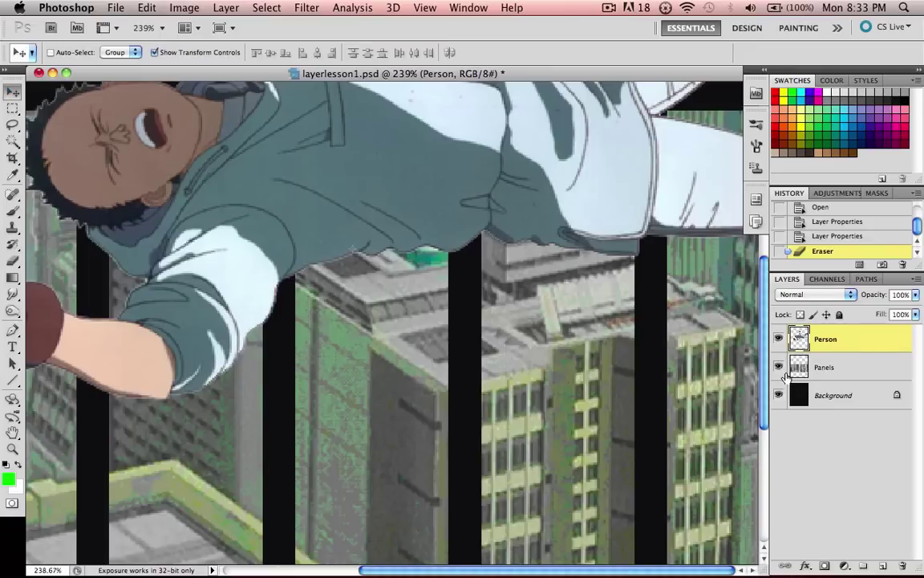
left_click(779, 367)
left_click(779, 367)
left_click(779, 367)
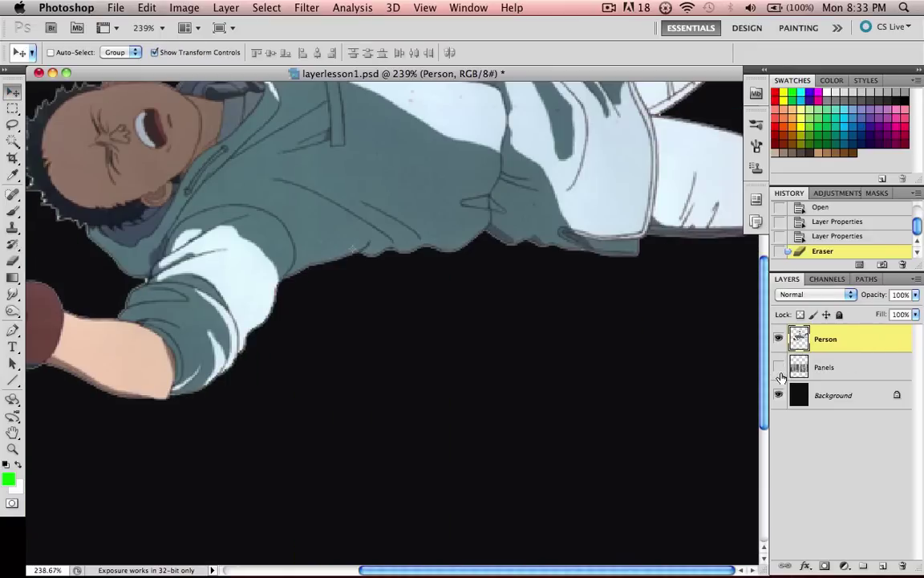
left_click(780, 367)
Fit the image on screen, widen the document window, and step through the layer selection.
key("super+0")
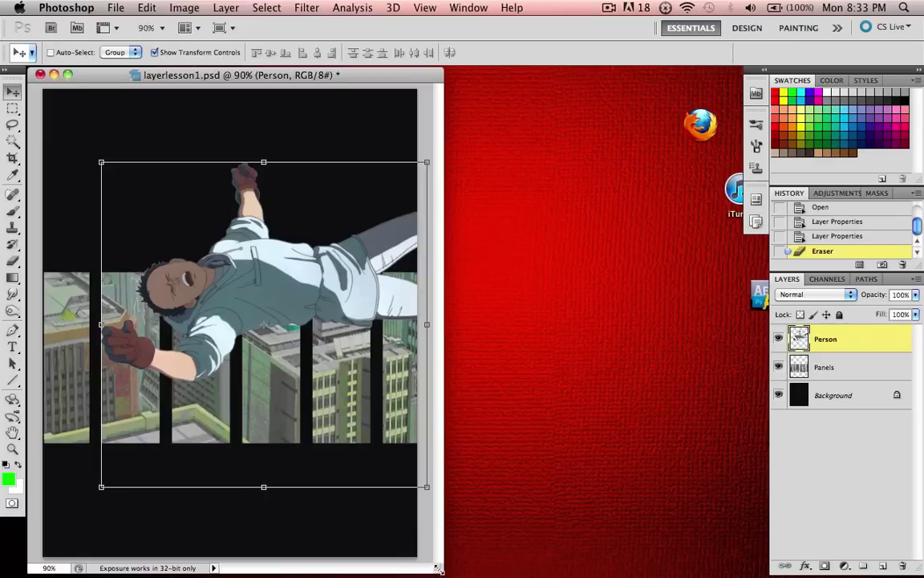
left_click_drag(437, 568, 758, 571)
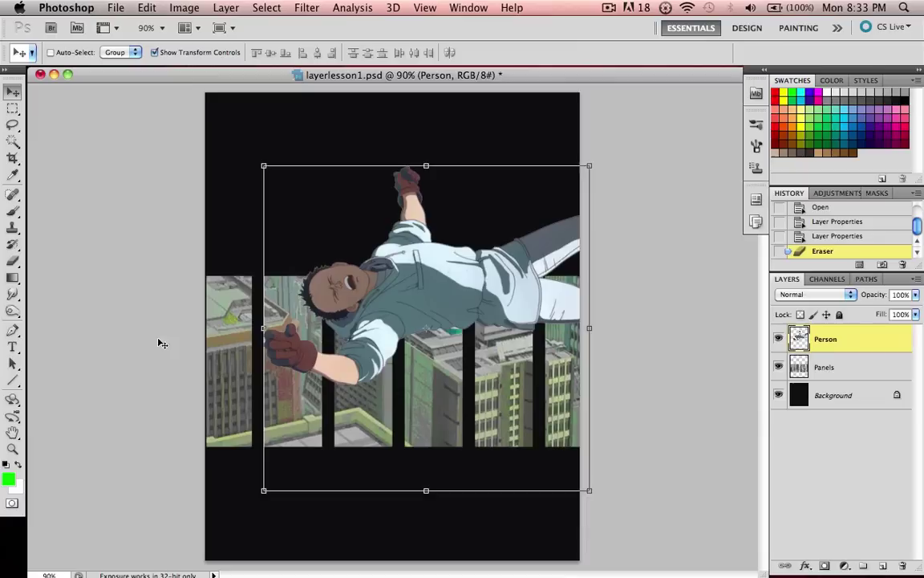
left_click(823, 333, "super")
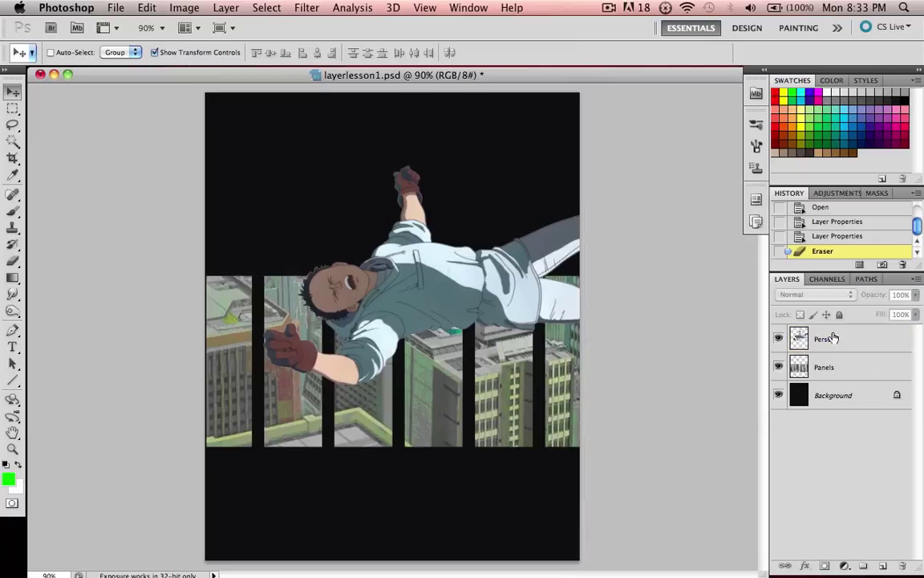
left_click(830, 367)
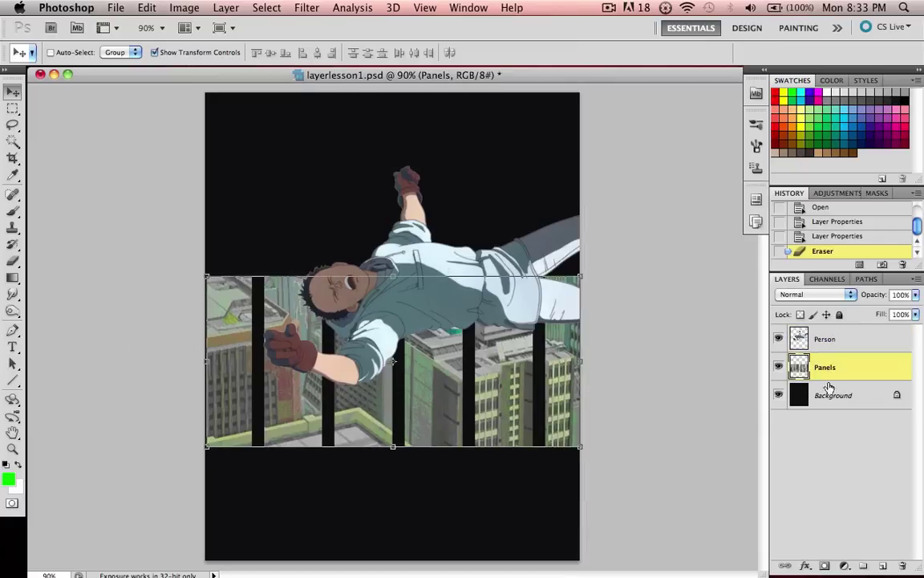
key("alt+bracketleft")
key("alt+bracketright")
key("alt+bracketright")
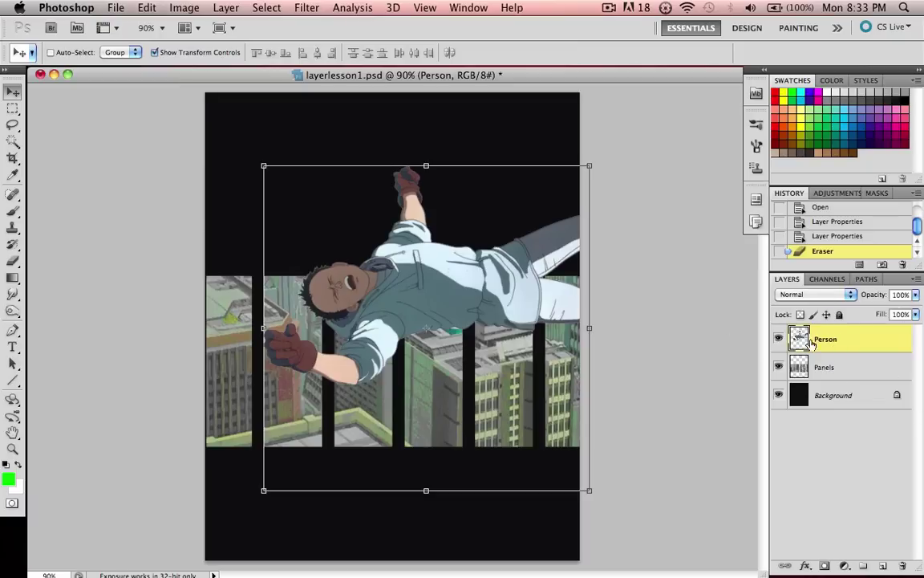
Reorder the layers so Person ends up above Panels, with Person selected.
left_click_drag(840, 351, 836, 376)
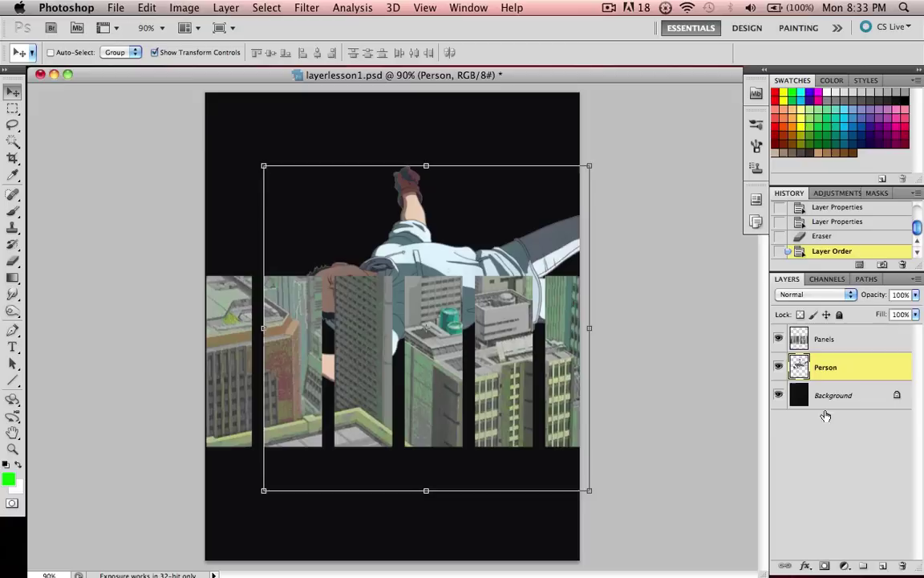
left_click(825, 450)
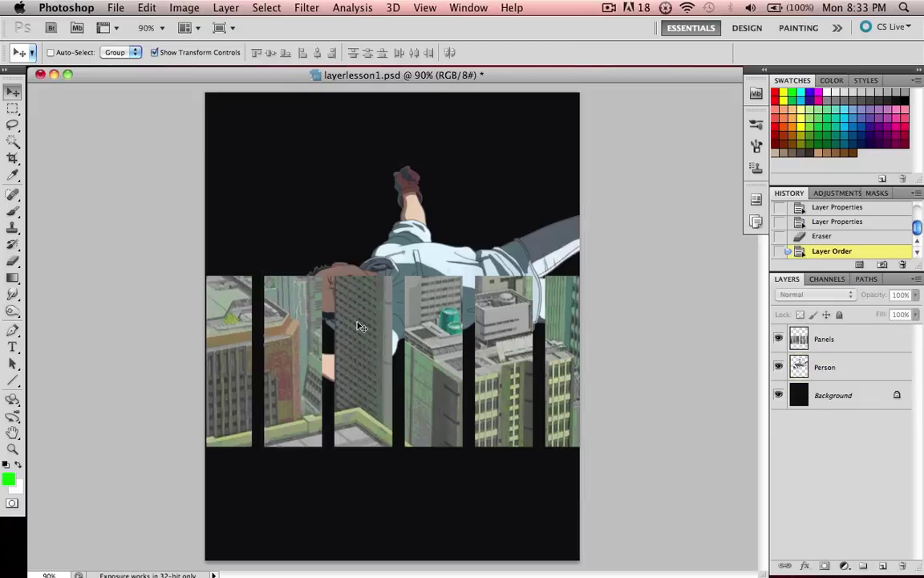
left_click(838, 341)
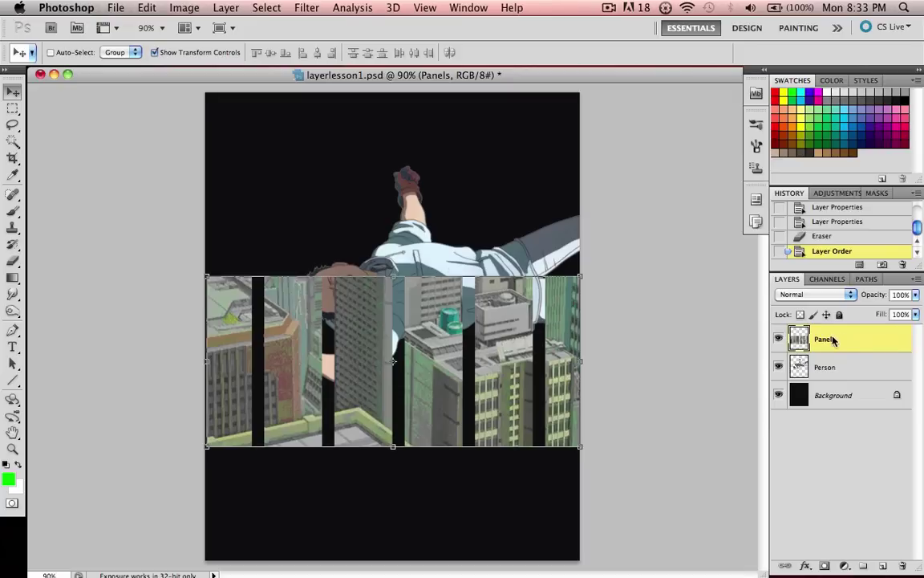
left_click_drag(846, 341, 845, 380)
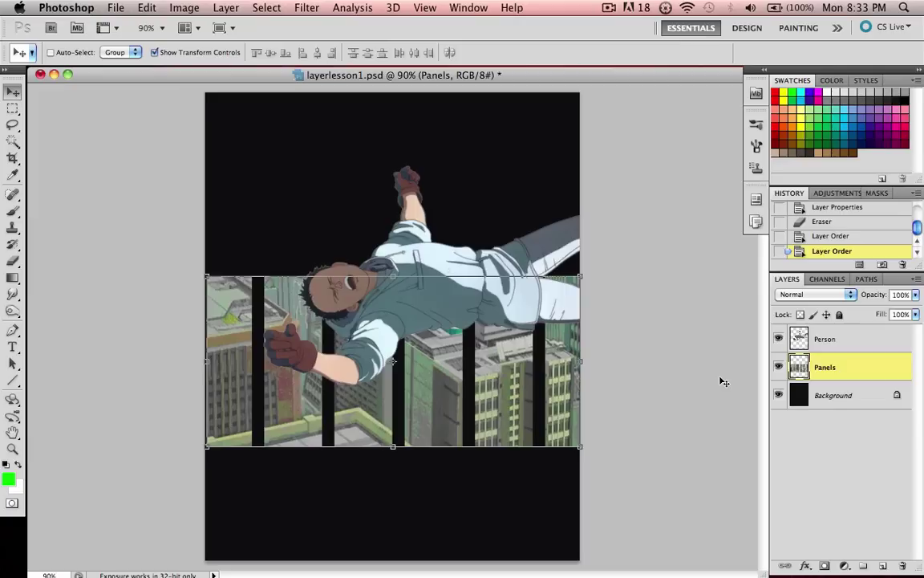
left_click(843, 339)
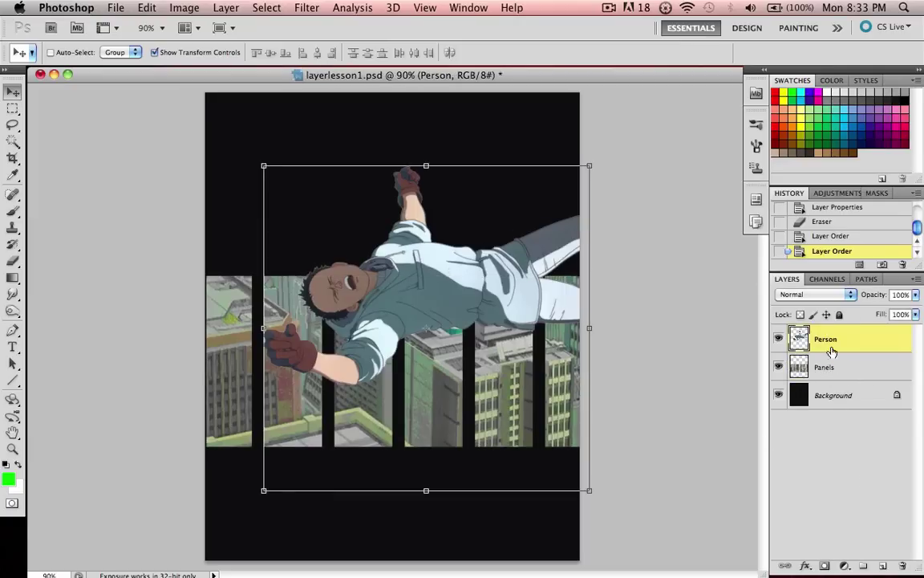
left_click(780, 395)
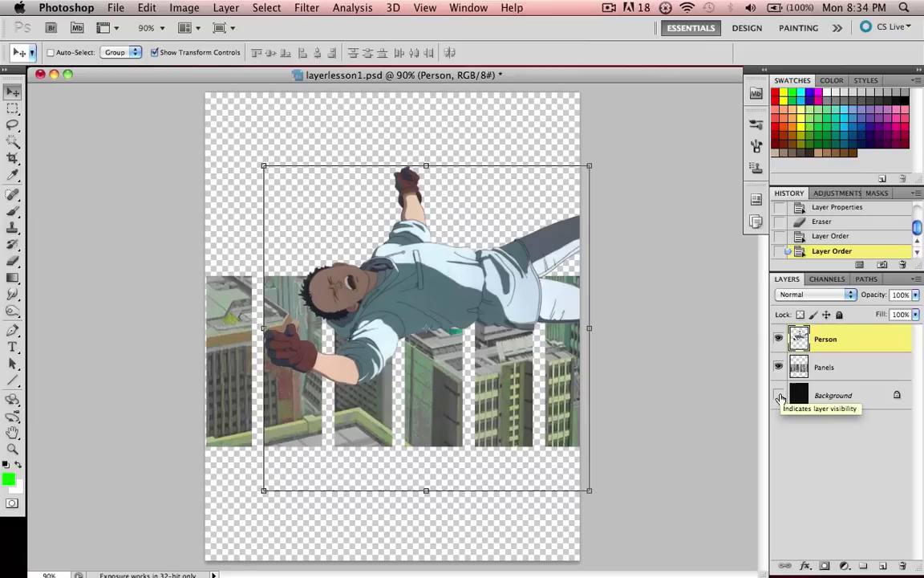
left_click(779, 367)
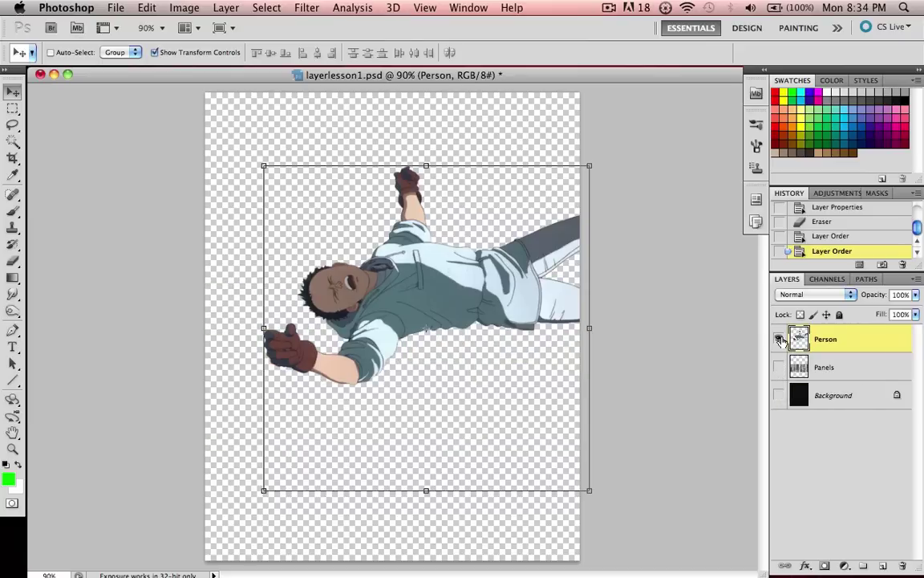
left_click(781, 339)
left_click(779, 339)
left_click(779, 366)
left_click(779, 396)
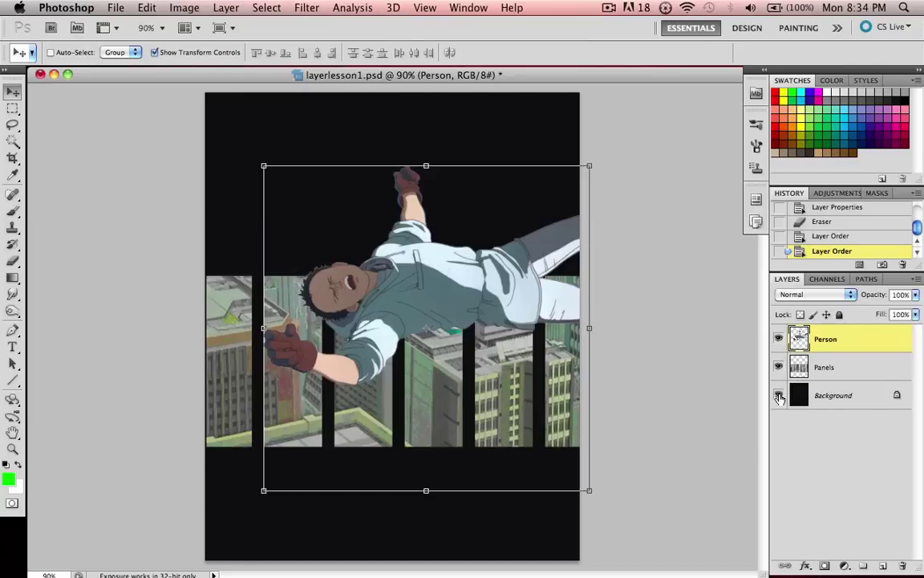
left_click(779, 340)
left_click(779, 367)
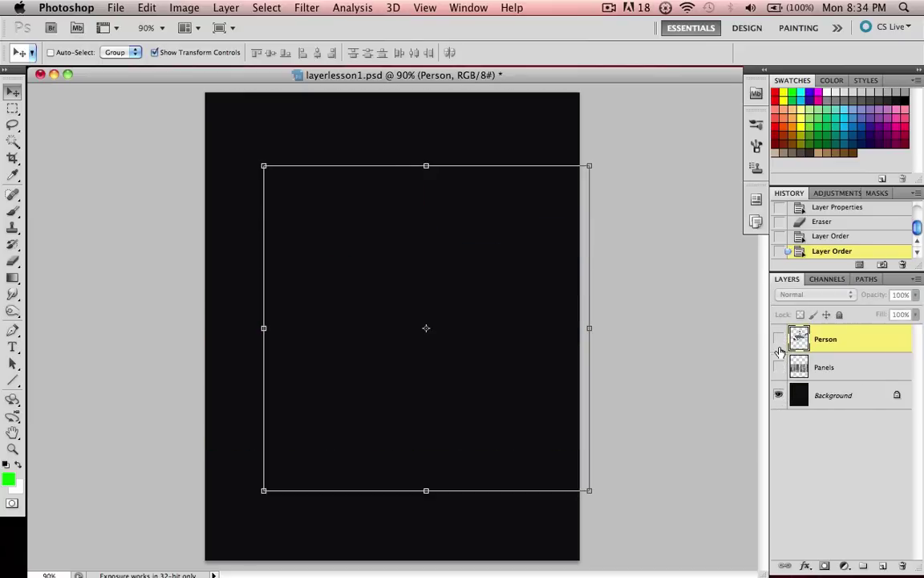
left_click(779, 366)
left_click(779, 339)
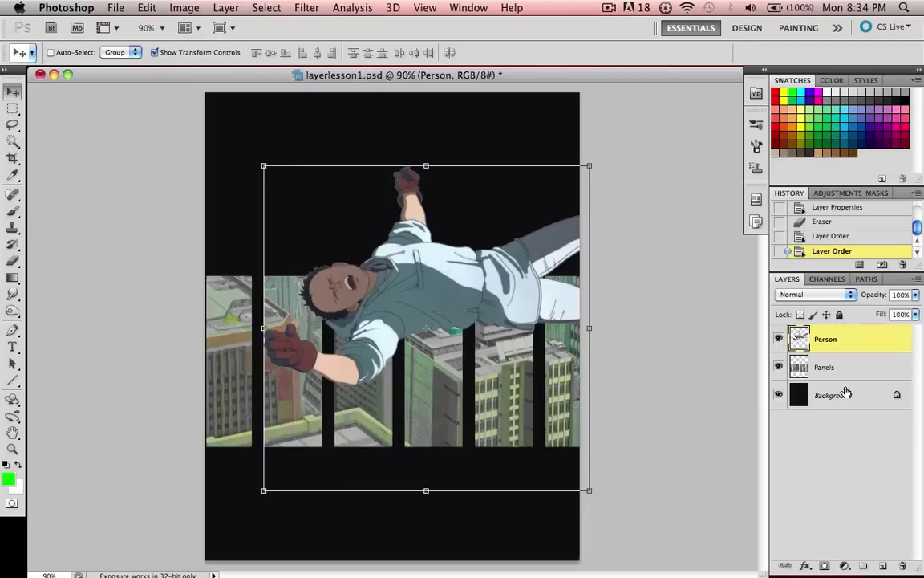
left_click(831, 481)
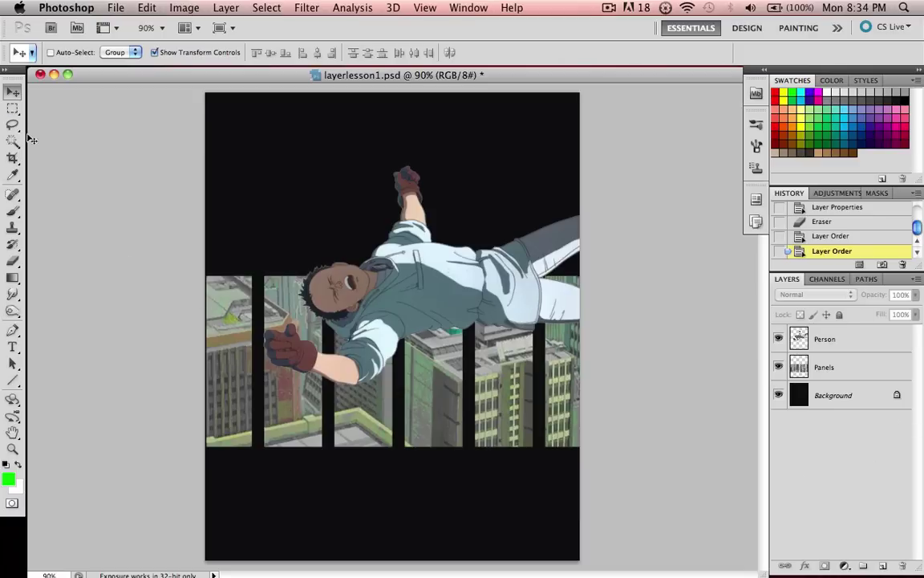
Paint a green hook stroke over the man's head on the Person layer.
left_click(13, 210)
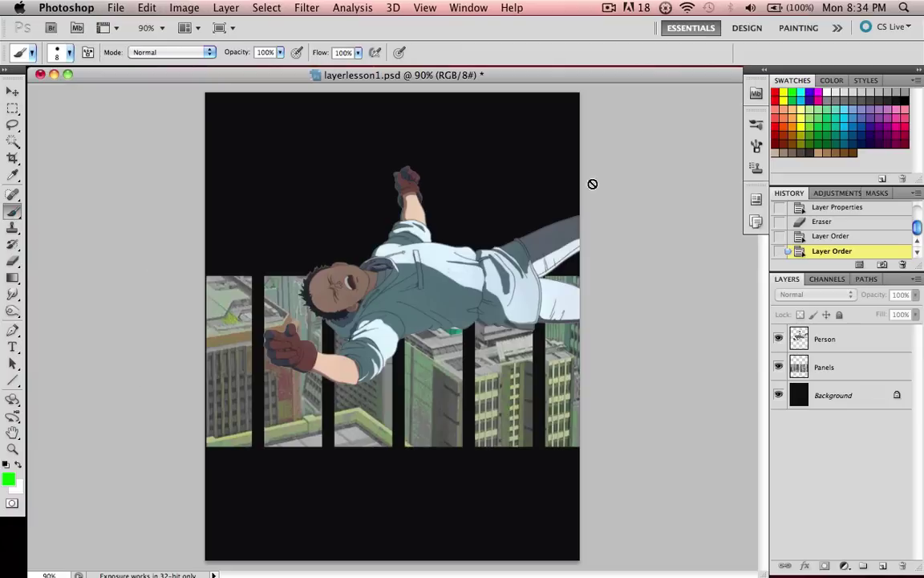
left_click(826, 339)
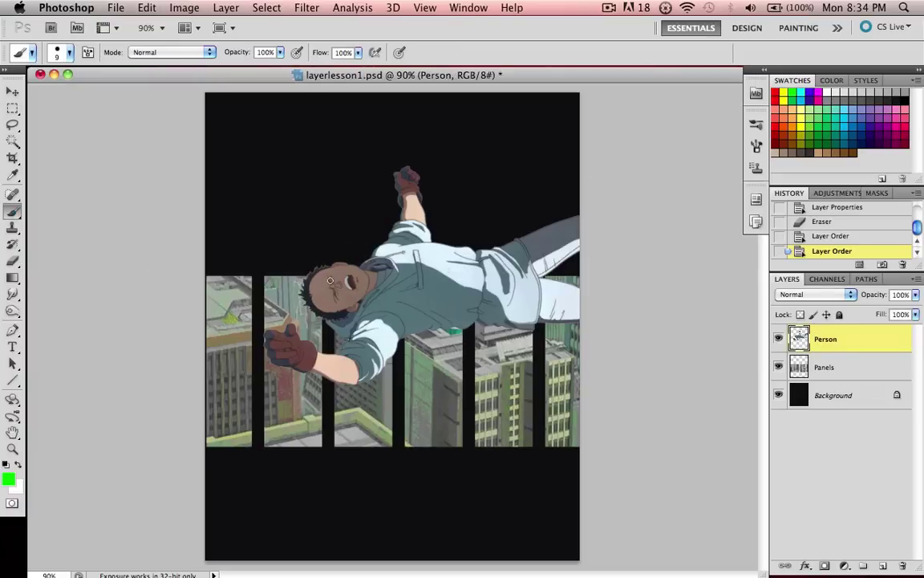
left_click_drag(323, 238, 341, 289)
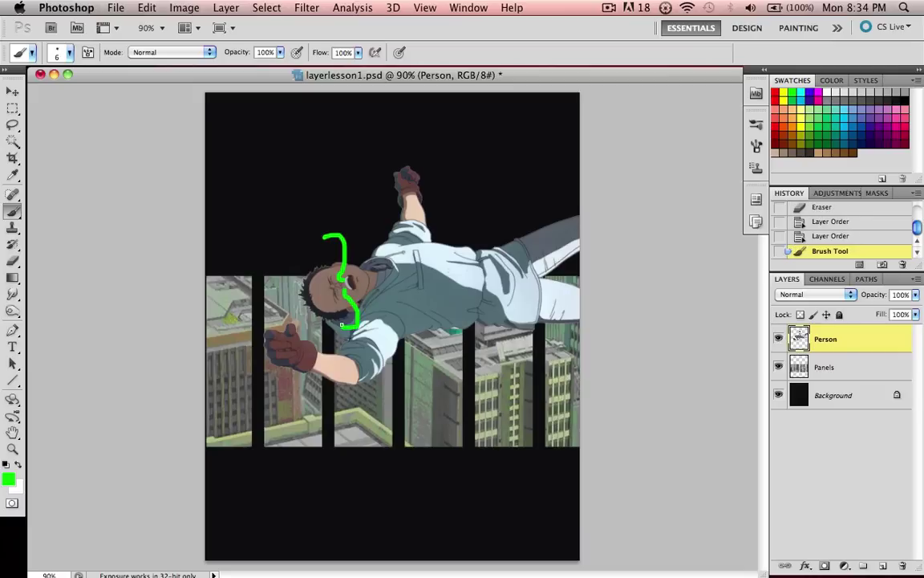
left_click_drag(341, 325, 356, 326)
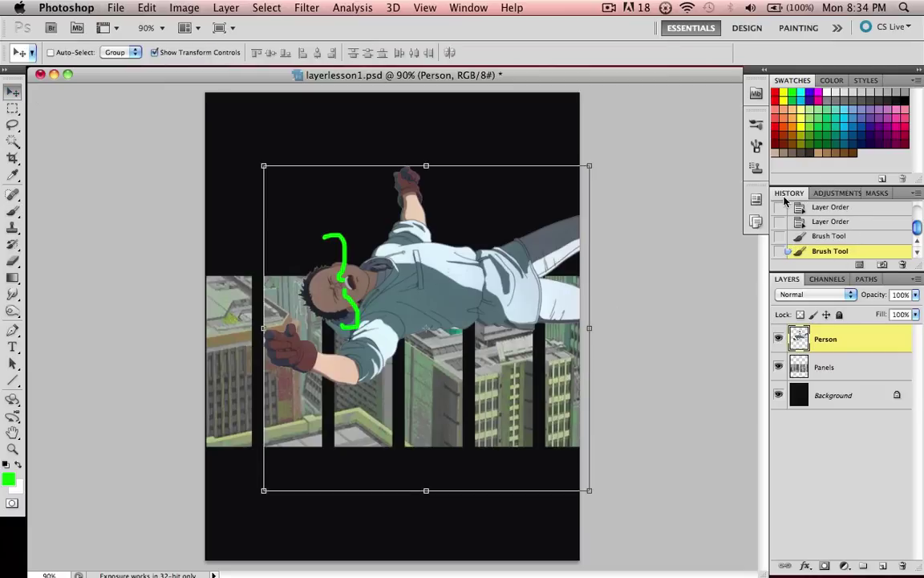
Step back through history states, then restore the latest brush stroke state.
left_click(827, 237)
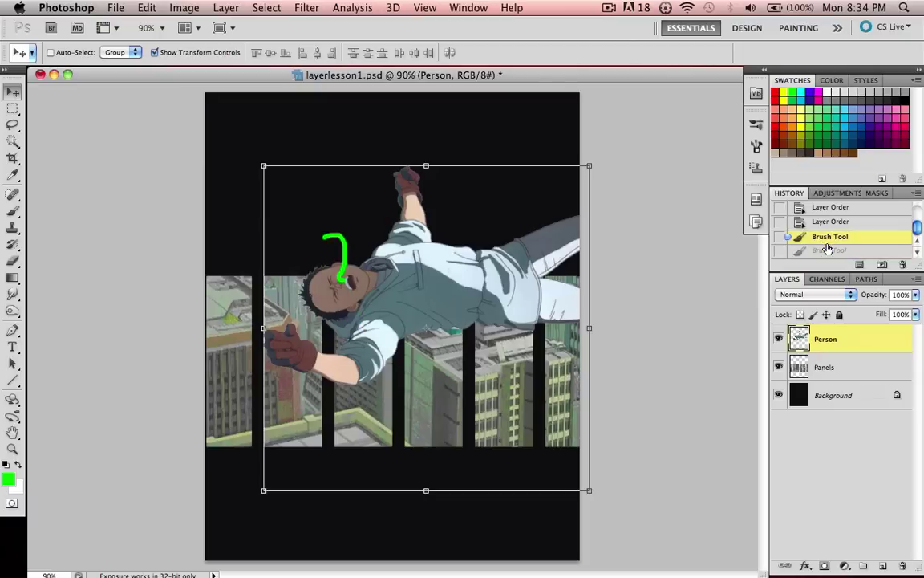
key("super+alt+z")
key("super+alt+z")
left_click(826, 249)
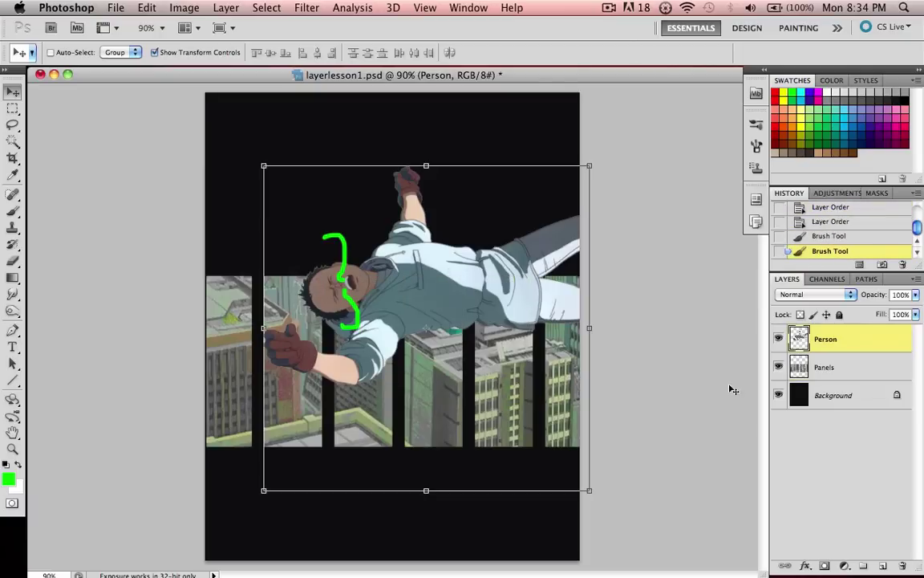
left_click(851, 469)
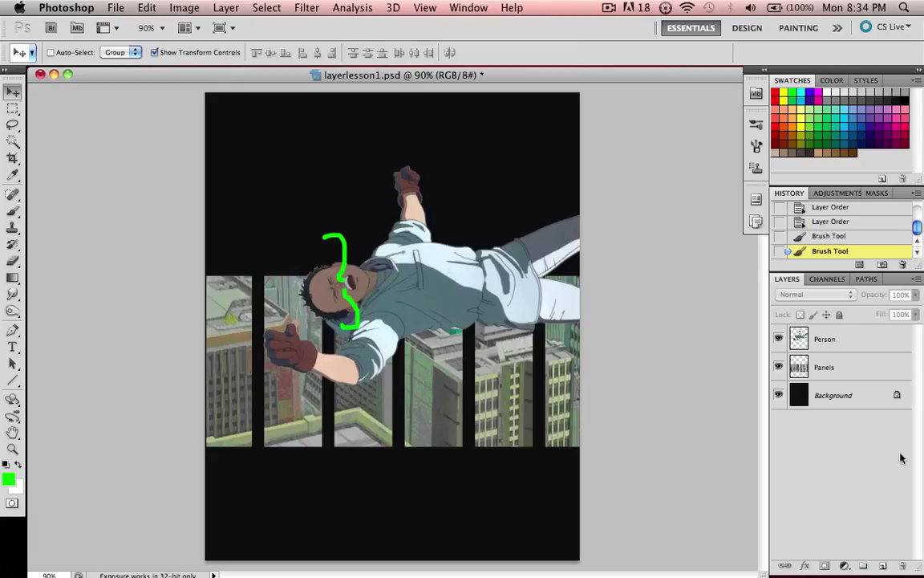
left_click(834, 341)
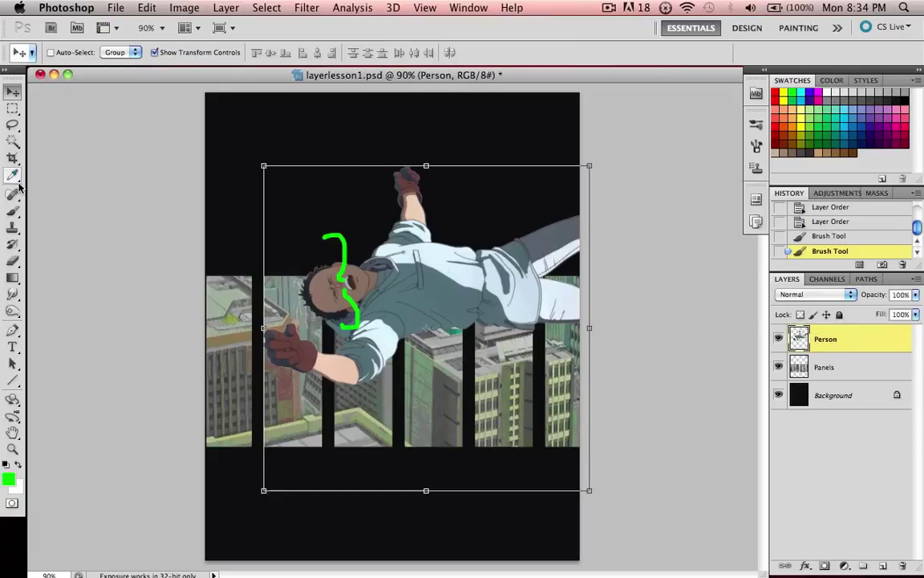
Erase part of the green stroke, undo it, and revert history to the Layer Order state.
left_click(12, 261)
left_click(337, 243)
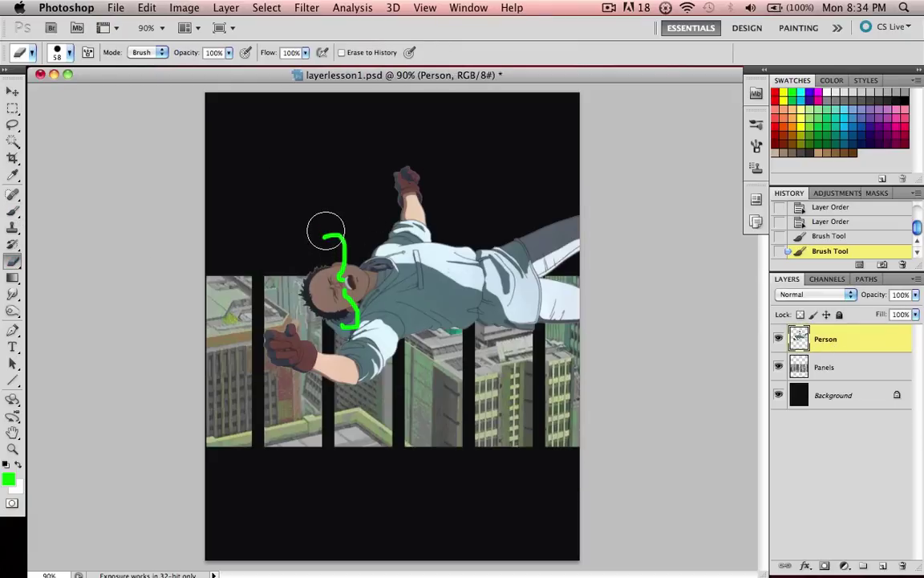
left_click_drag(337, 248, 337, 264)
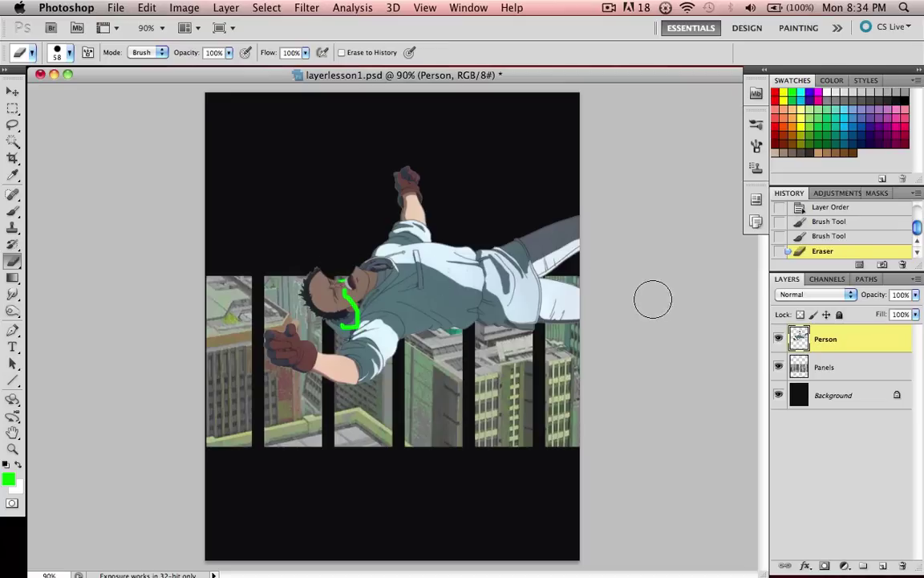
key("super+z")
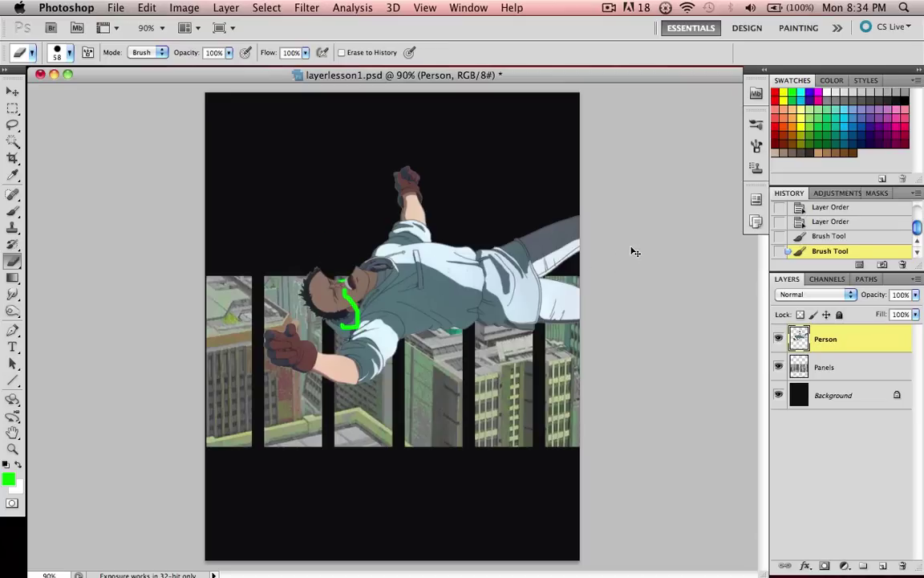
left_click(827, 224)
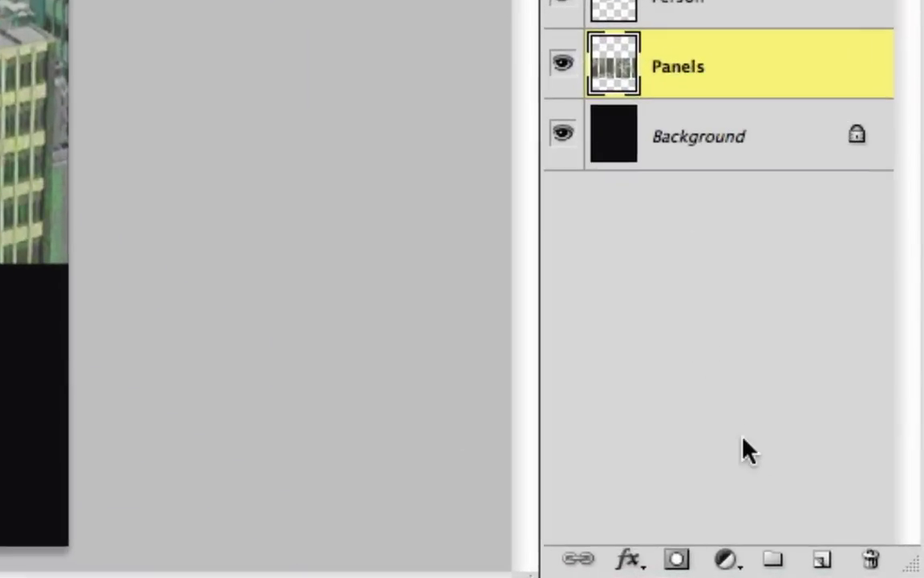
Add a new empty layer above Panels and name it Mustache.
left_click(824, 559)
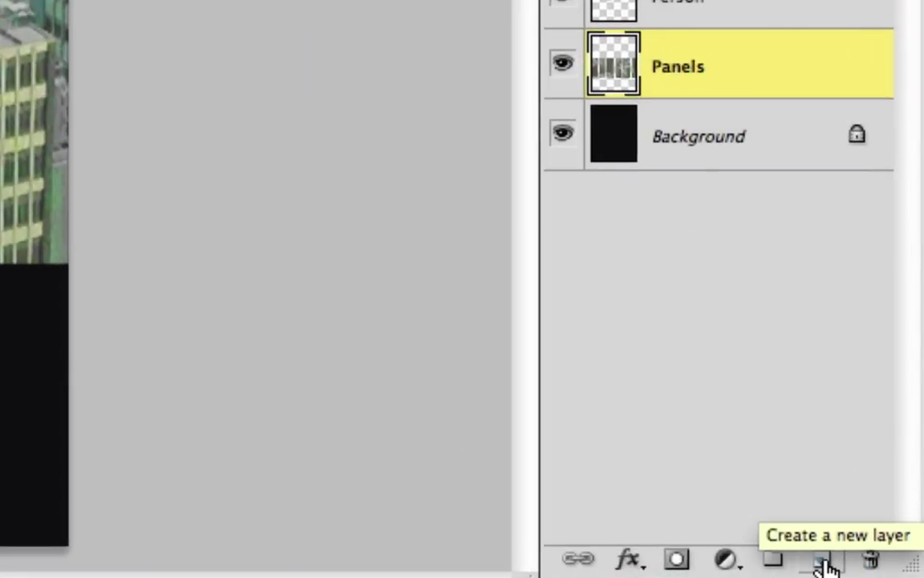
left_click(824, 561)
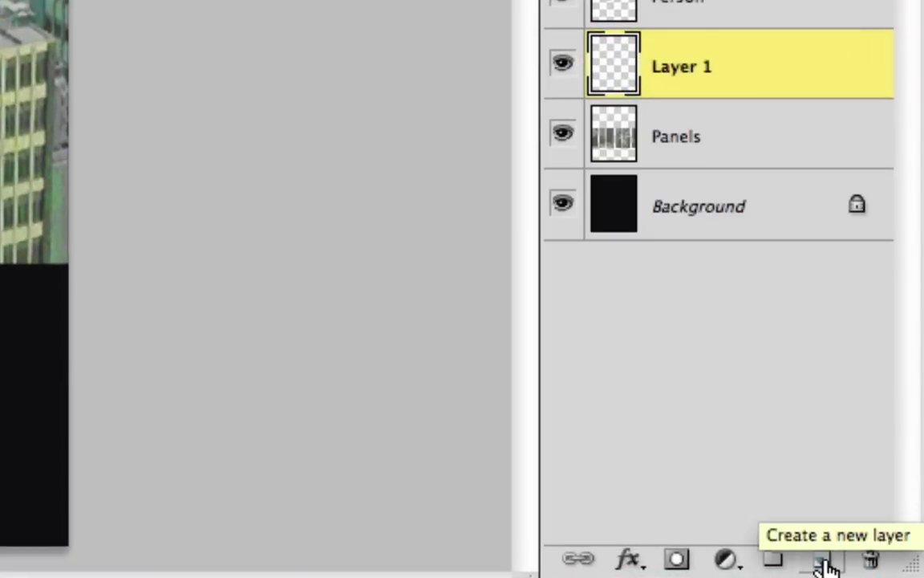
double_click(691, 68)
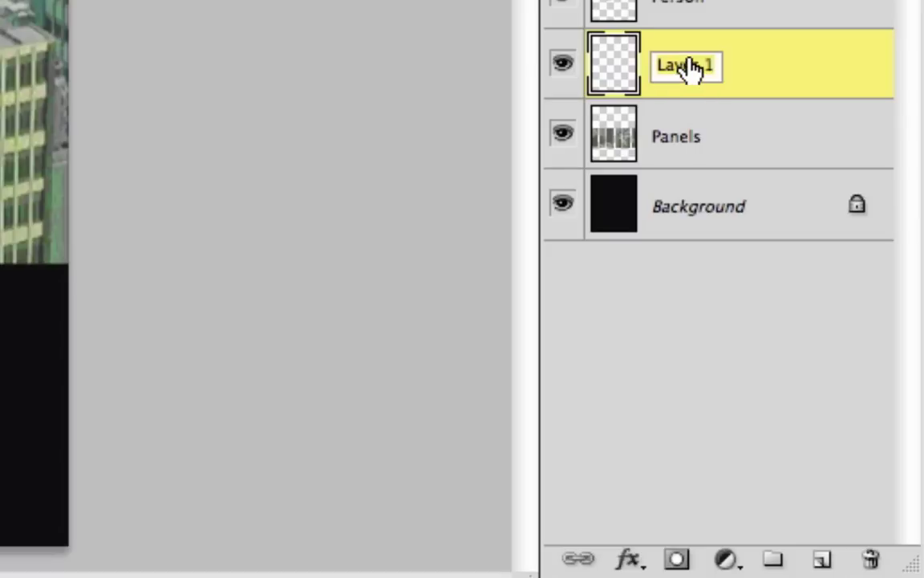
type("Musta")
type("che")
key("Return")
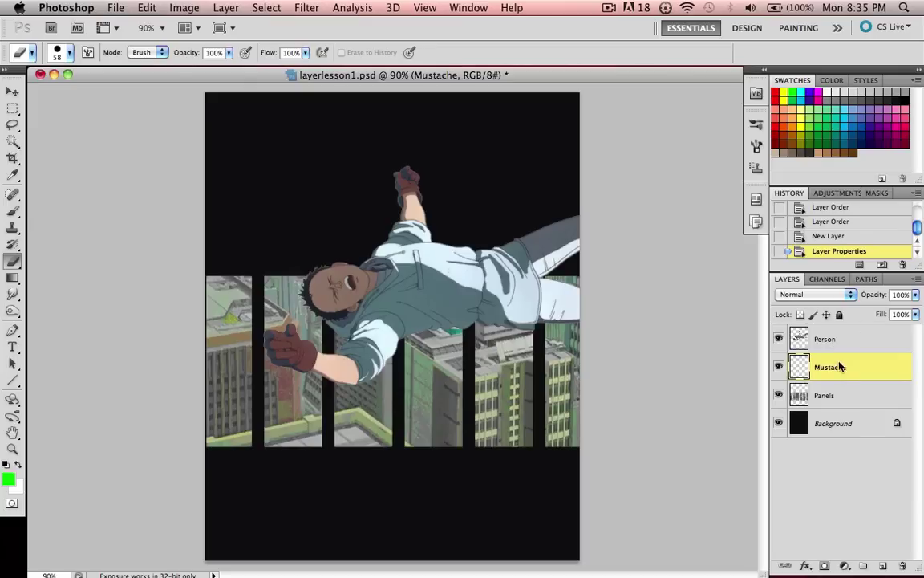
Move Mustache above Person, set the brush size to 8, and test two eraser dabs.
left_click_drag(832, 374, 830, 337)
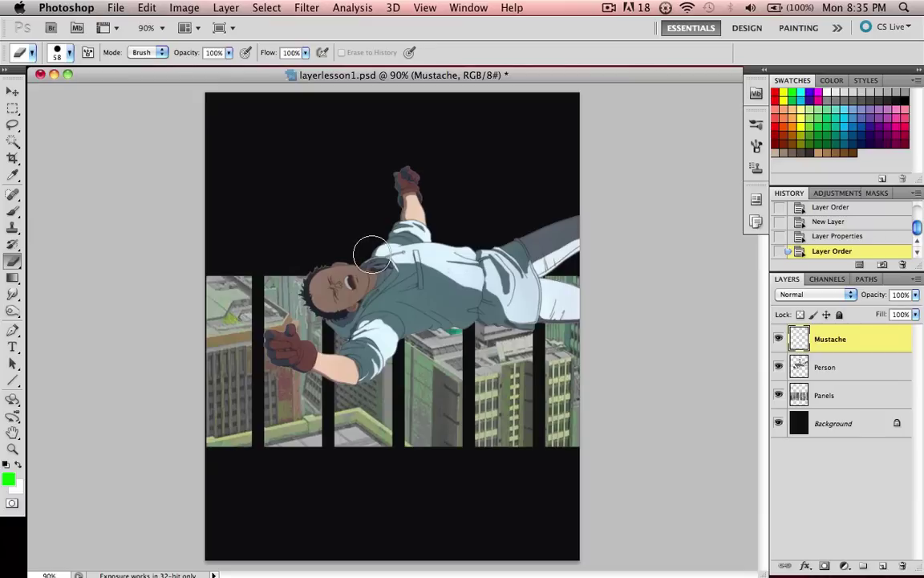
key("bracketright")
key("bracketright")
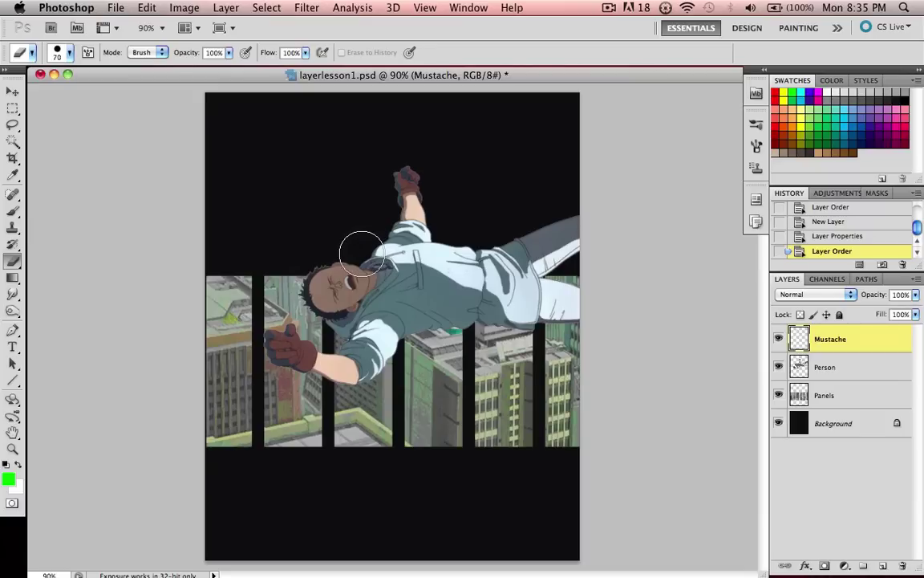
key("bracketleft")
key("bracketleft")
key("bracketleft")
key("bracketleft")
key("bracketleft")
key("bracketleft")
key("bracketleft")
key("bracketleft")
key("bracketleft")
key("bracketleft")
key("bracketleft")
key("bracketleft")
left_click(349, 242)
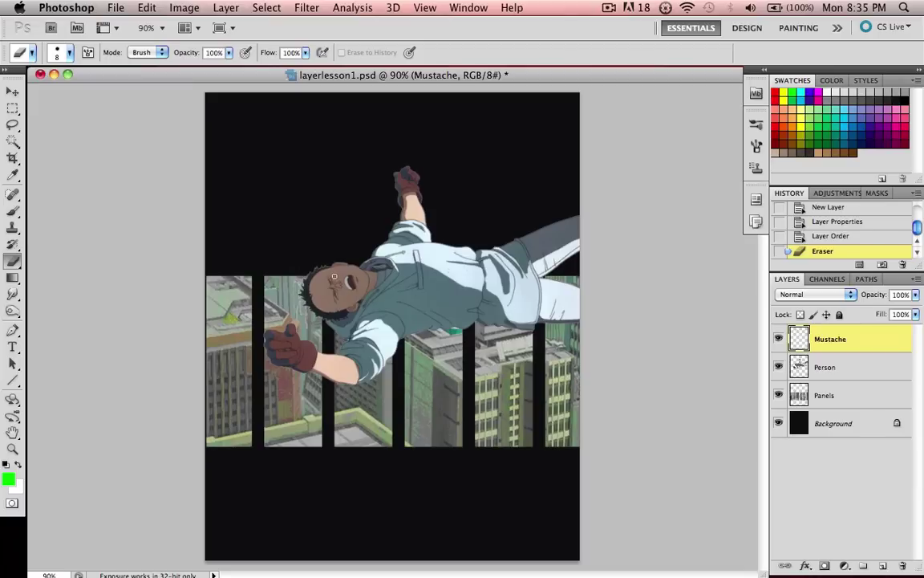
left_click(344, 211)
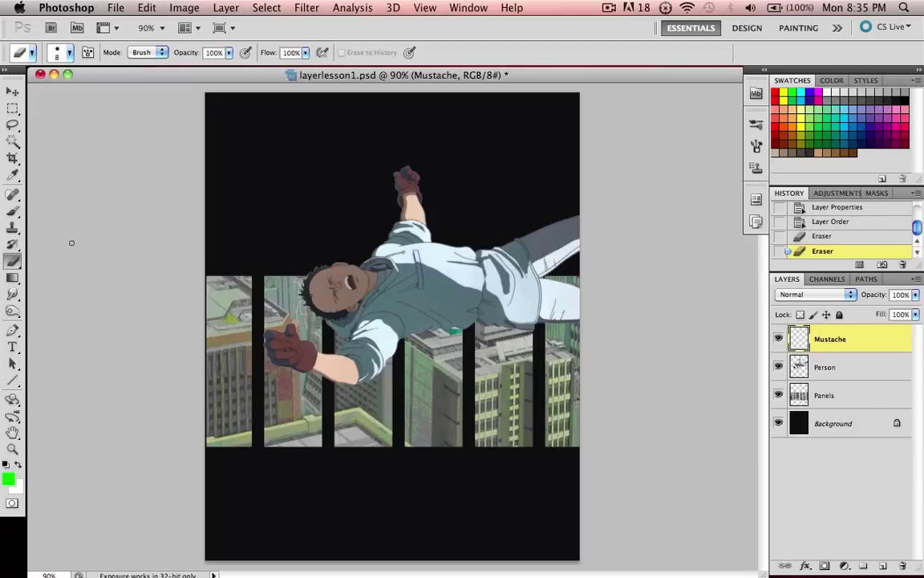
Paint a green hook above the mouth and a green S-curve below it.
left_click(12, 211)
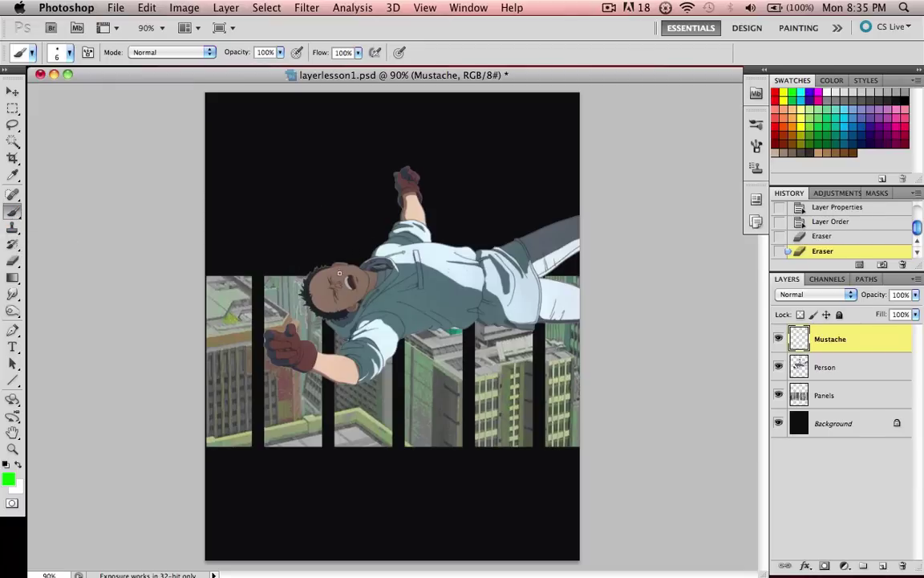
mouse_move(352, 248)
left_mouse_down()
mouse_move(345, 215)
mouse_move(321, 227)
left_mouse_up()
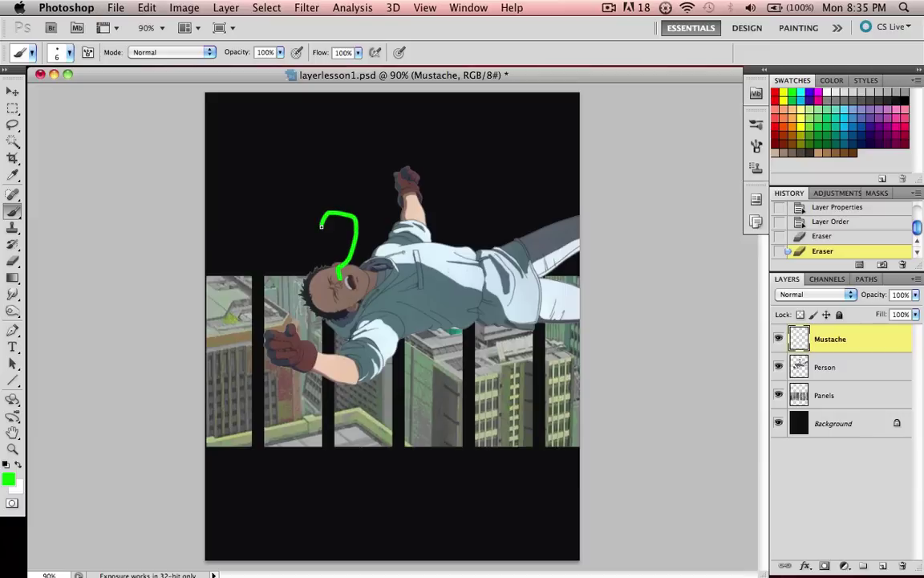
left_click_drag(367, 319, 337, 341)
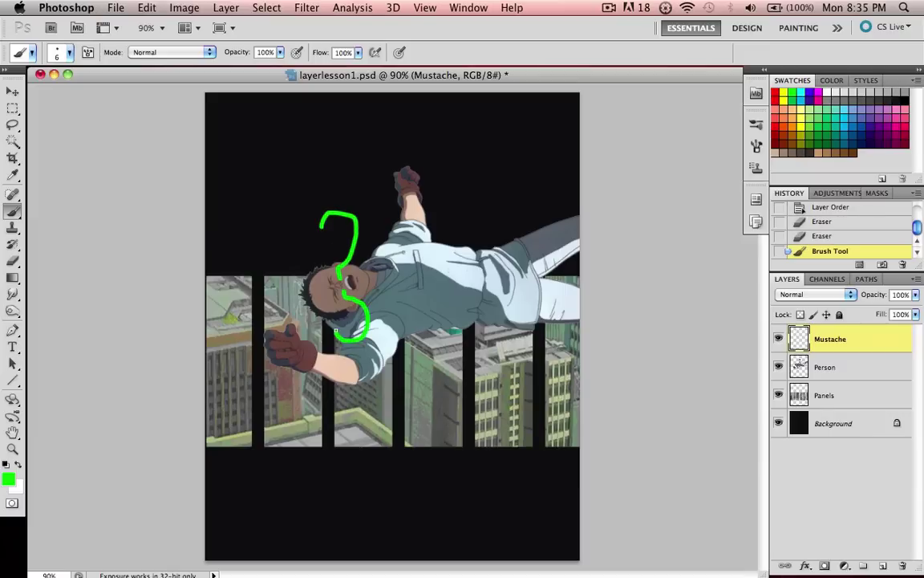
left_click(13, 94)
Make Mustache active and shift its green strokes slightly on the face.
left_click(850, 366)
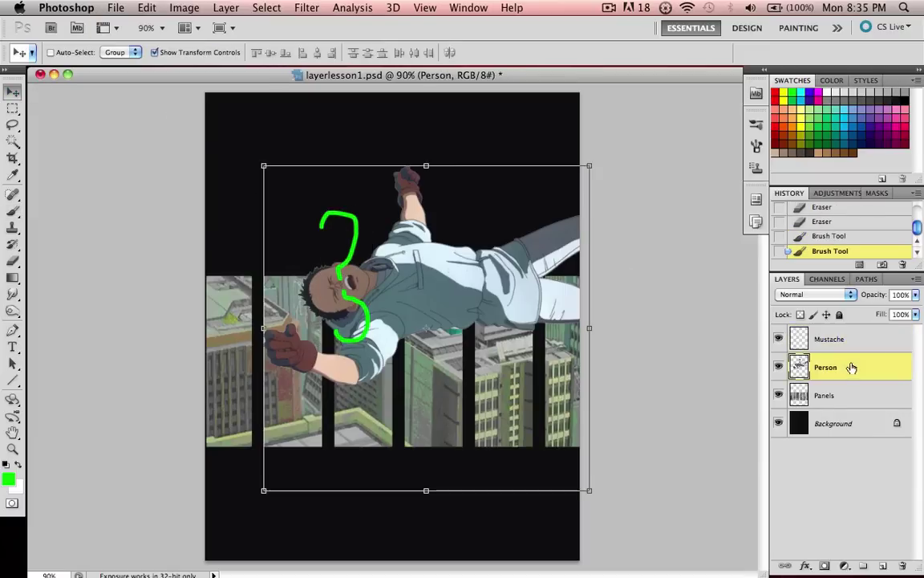
left_click(851, 339)
left_click(850, 367)
left_click(851, 338)
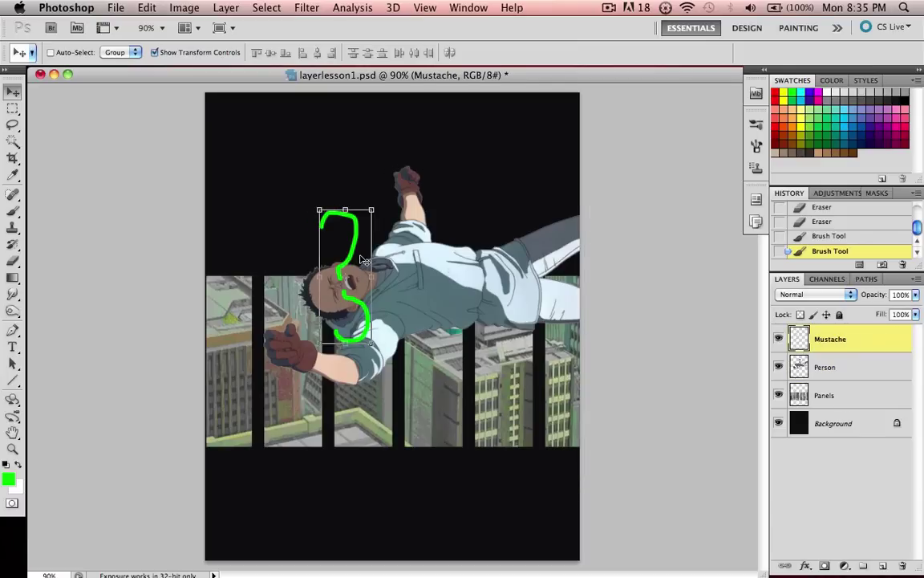
mouse_move(323, 259)
left_mouse_down()
mouse_move(313, 255)
mouse_move(420, 175)
mouse_move(297, 265)
mouse_move(410, 120)
mouse_move(301, 205)
mouse_move(323, 259)
mouse_move(359, 262)
left_mouse_up()
Erase all the green strokes from the Mustache layer.
left_click(12, 261)
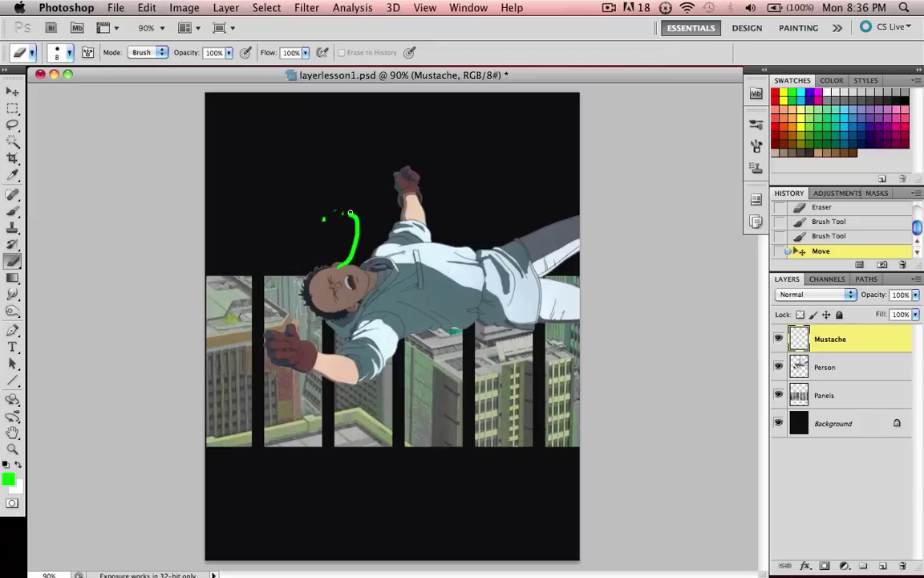
left_click_drag(332, 280, 354, 248)
left_click_drag(319, 218, 315, 230)
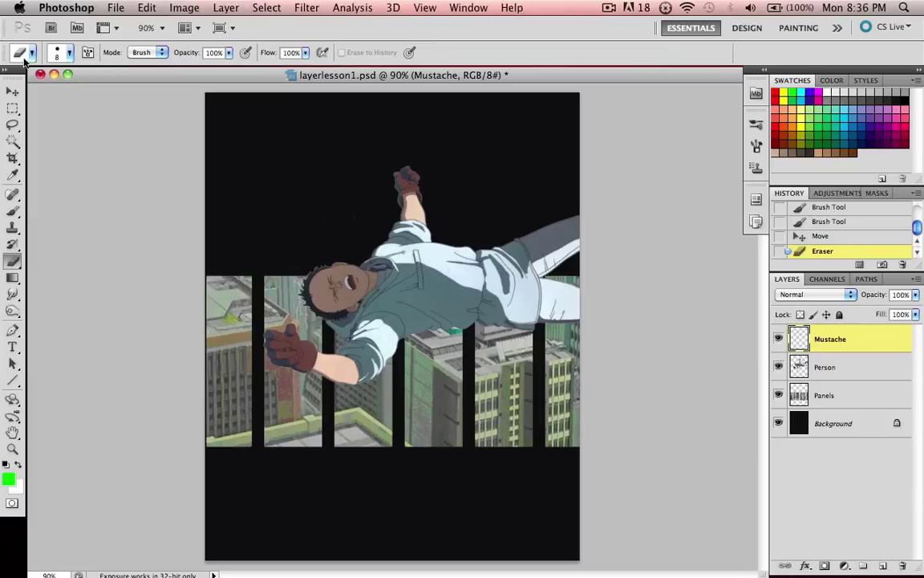
left_click(16, 86)
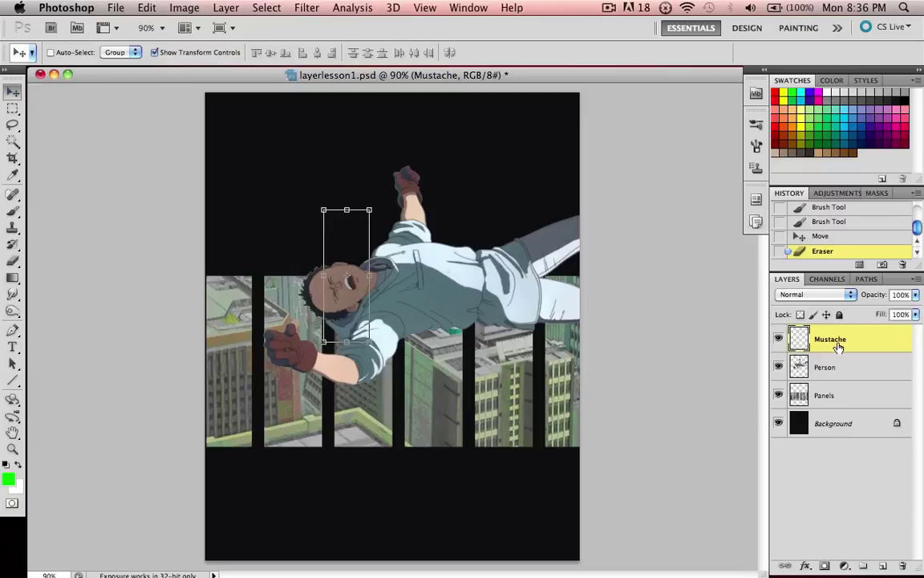
Delete Mustache, create a layer named effect above Person, then choose rectangular selection.
left_click_drag(834, 338, 903, 567)
left_click(844, 456)
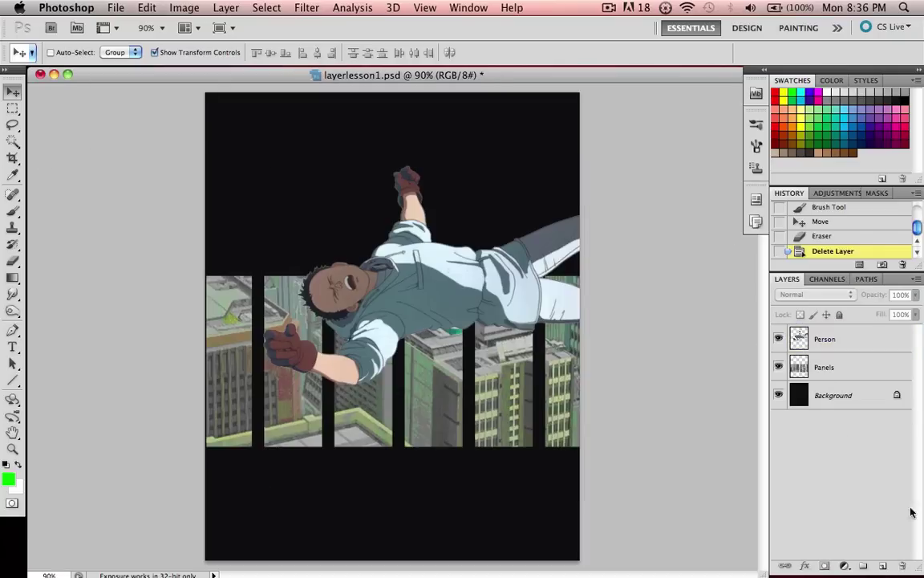
left_click(883, 567)
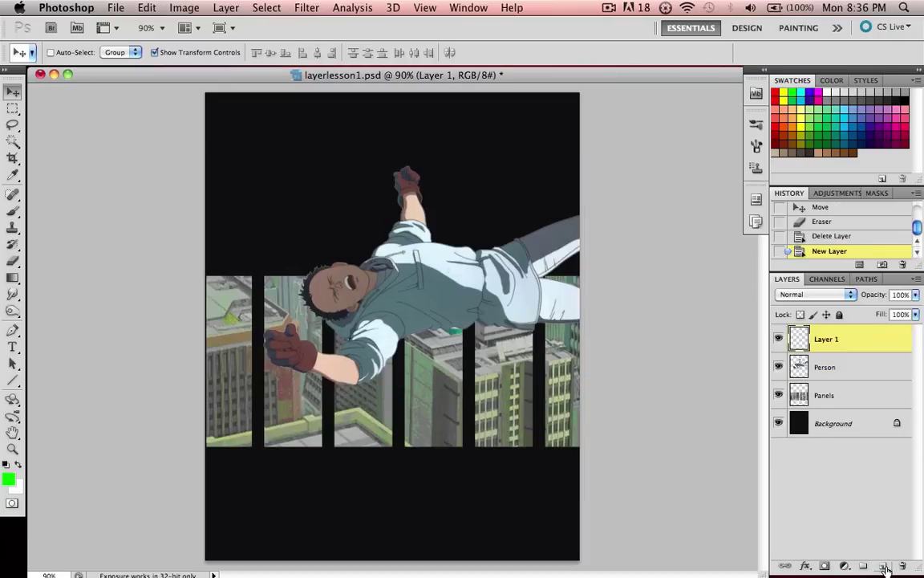
double_click(824, 339)
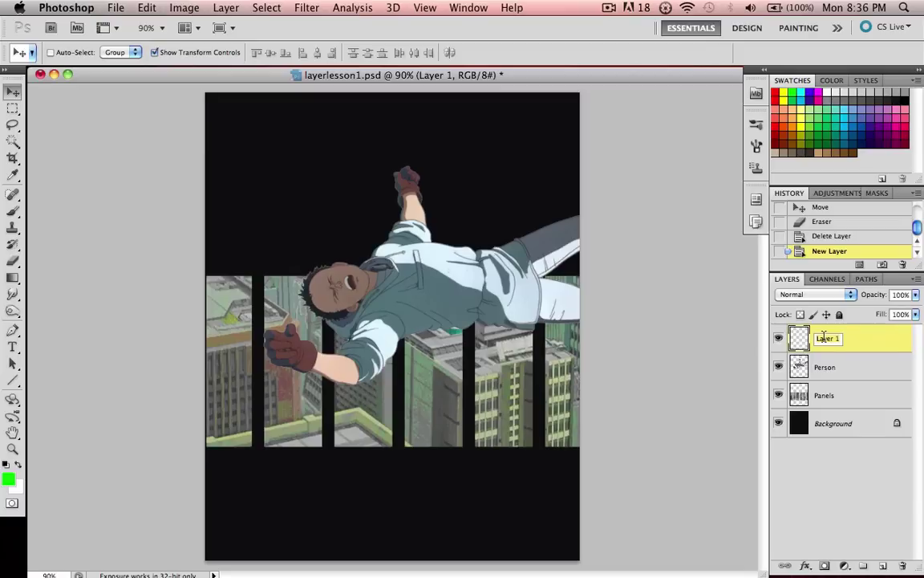
type("effect")
key("Return")
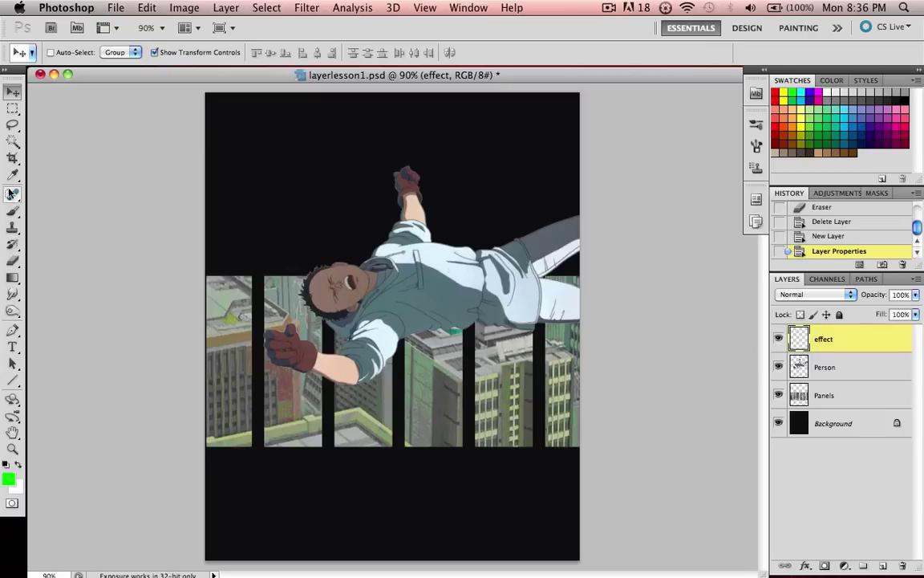
left_click(17, 281)
left_click(12, 107)
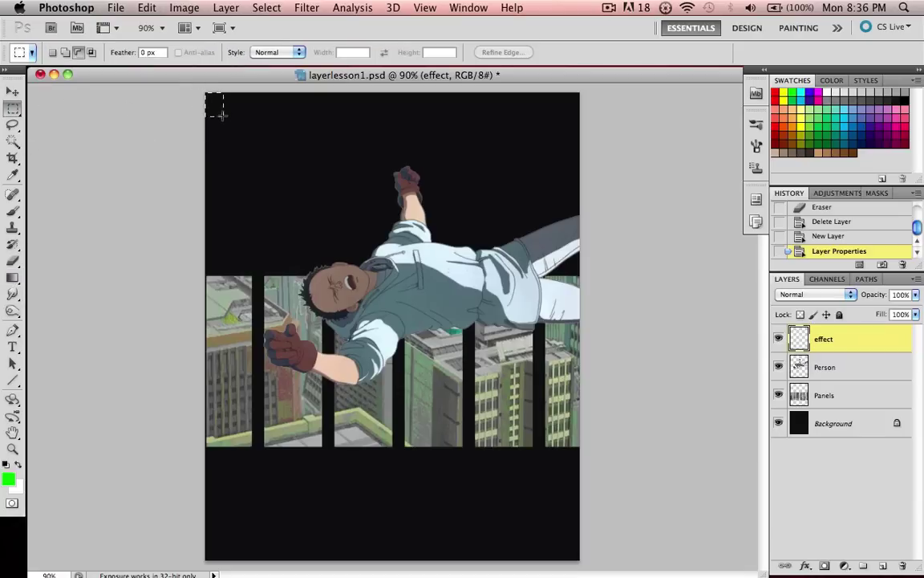
Select the whole canvas and paint-bucket fill the effect layer with dark blue-violet.
left_click_drag(221, 115, 610, 568)
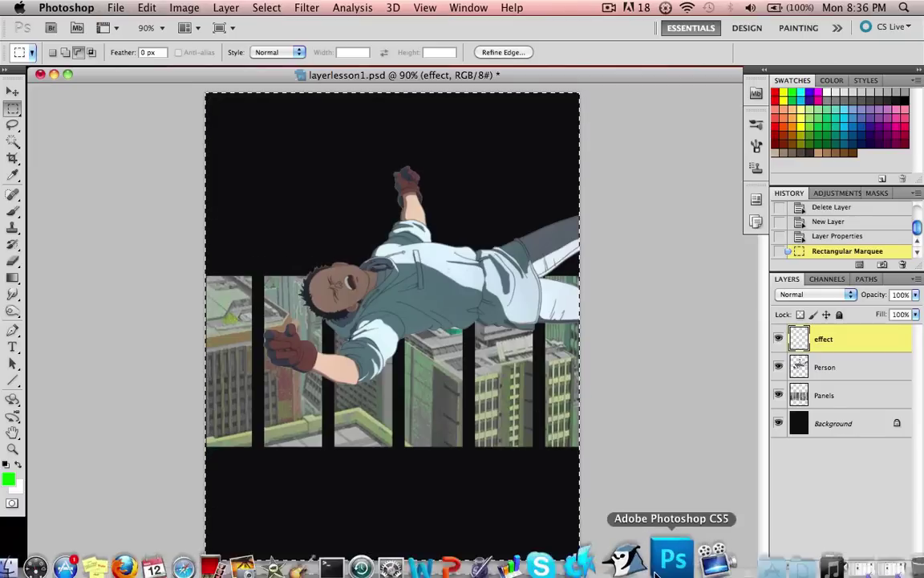
left_click(13, 279)
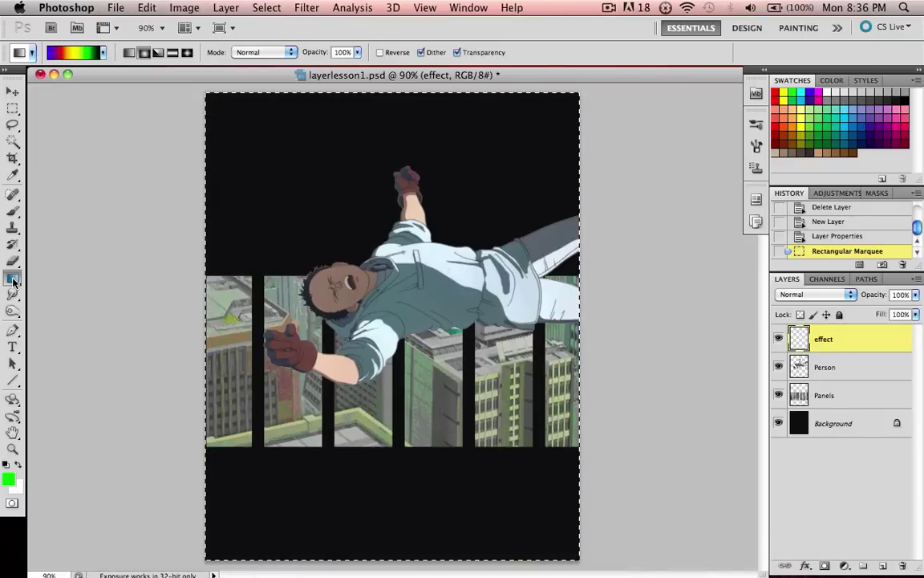
mouse_move(13, 279)
left_mouse_down()
mouse_move(80, 274)
mouse_move(89, 286)
left_mouse_up()
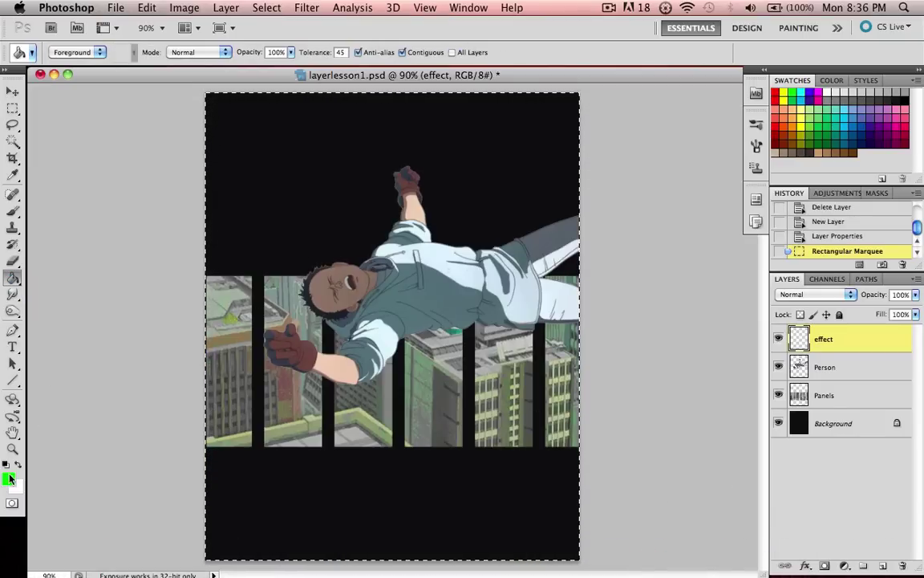
left_click(10, 479)
left_click(307, 361)
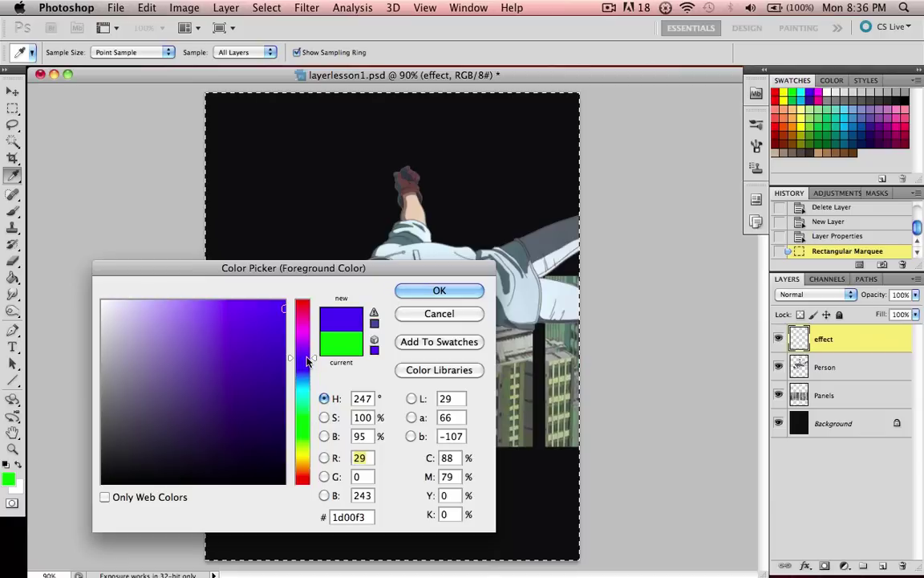
left_click_drag(266, 320, 285, 363)
left_click(439, 291)
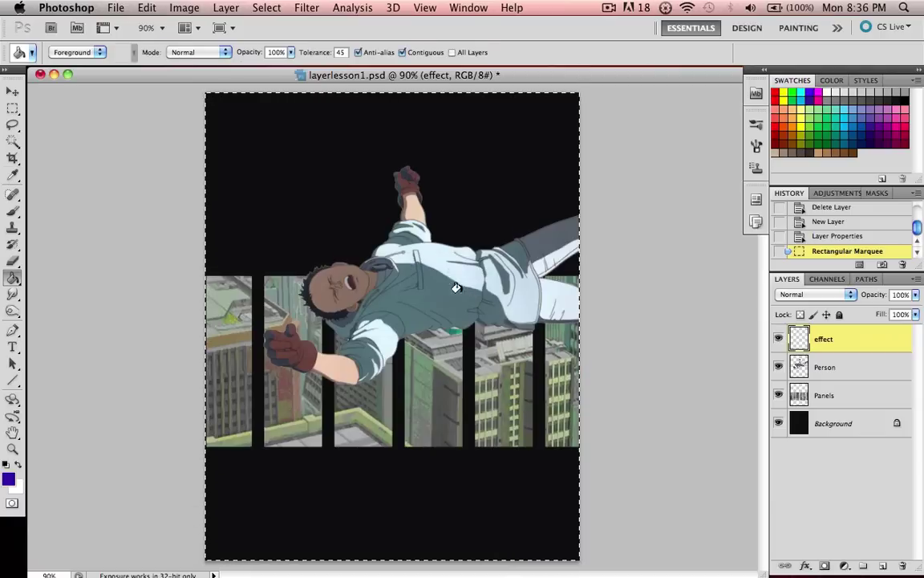
left_click(309, 191)
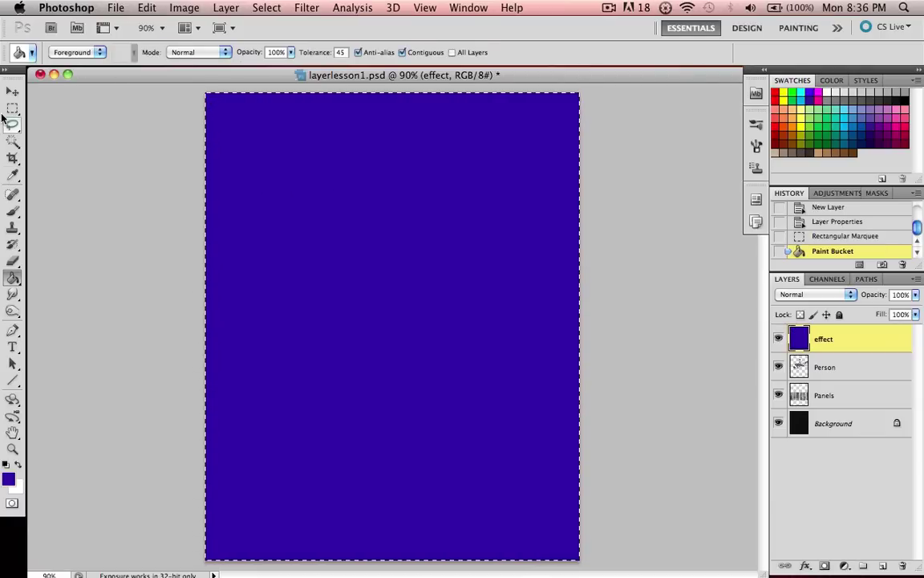
Deselect, then hide and reshow the blue effect layer to check beneath it.
key("super+d")
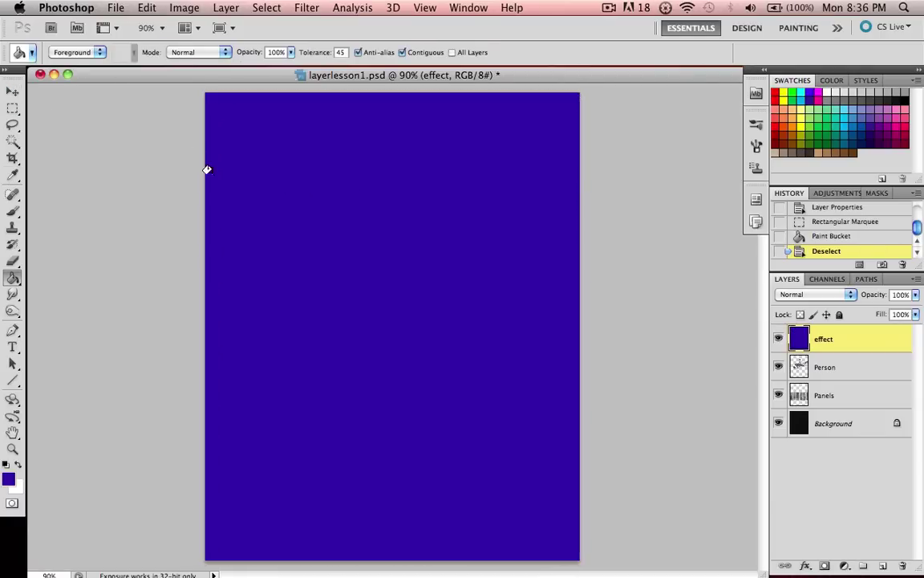
left_click(18, 84)
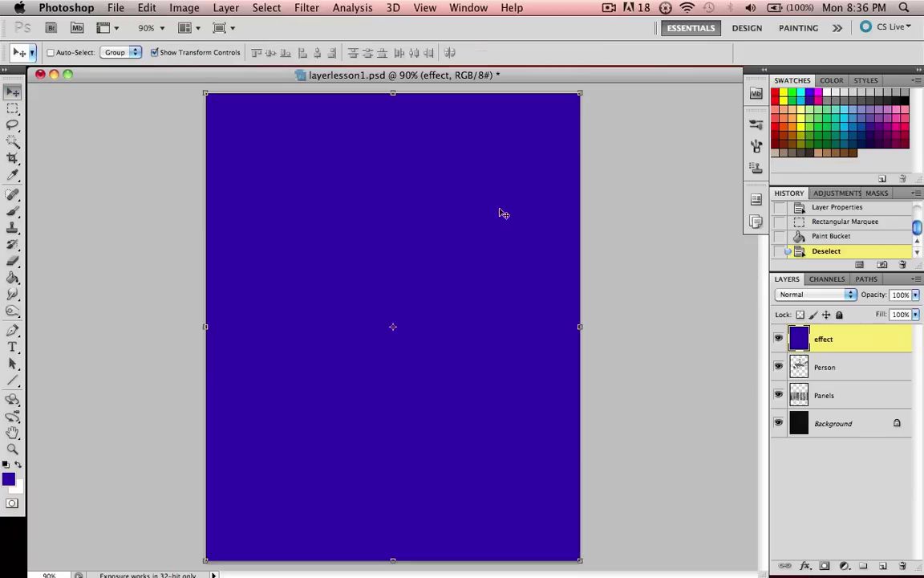
left_click(778, 341)
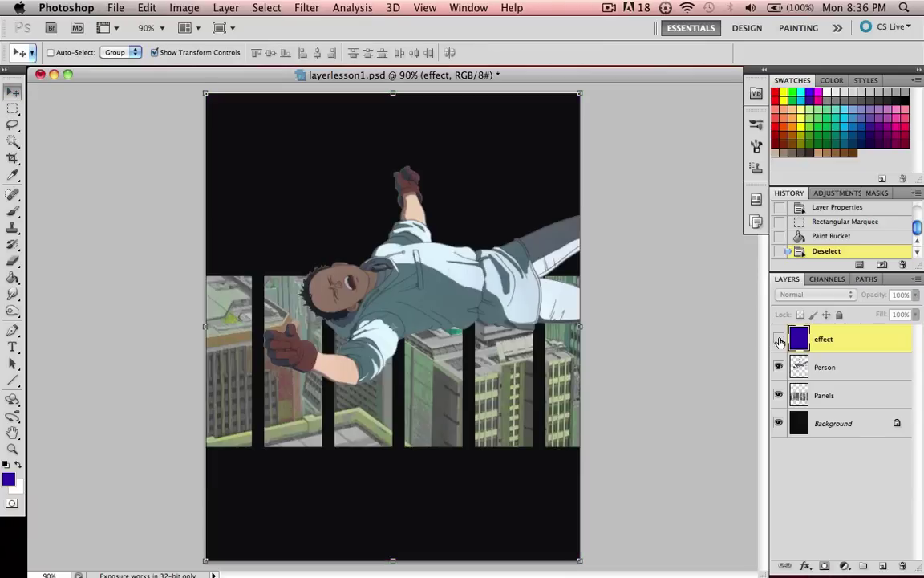
left_click(779, 341)
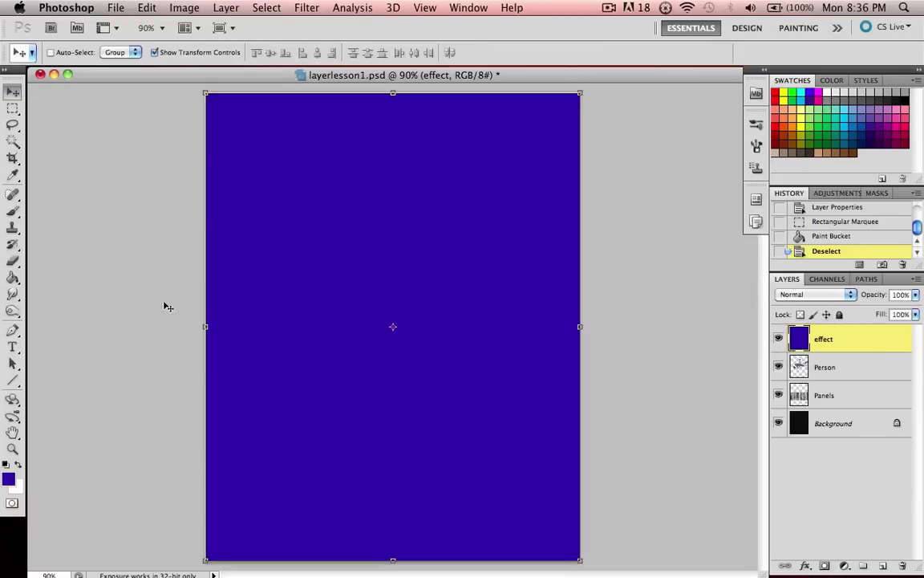
Make an elliptical selection left of canvas centre and clear the blue inside it, then deselect.
left_click(13, 108)
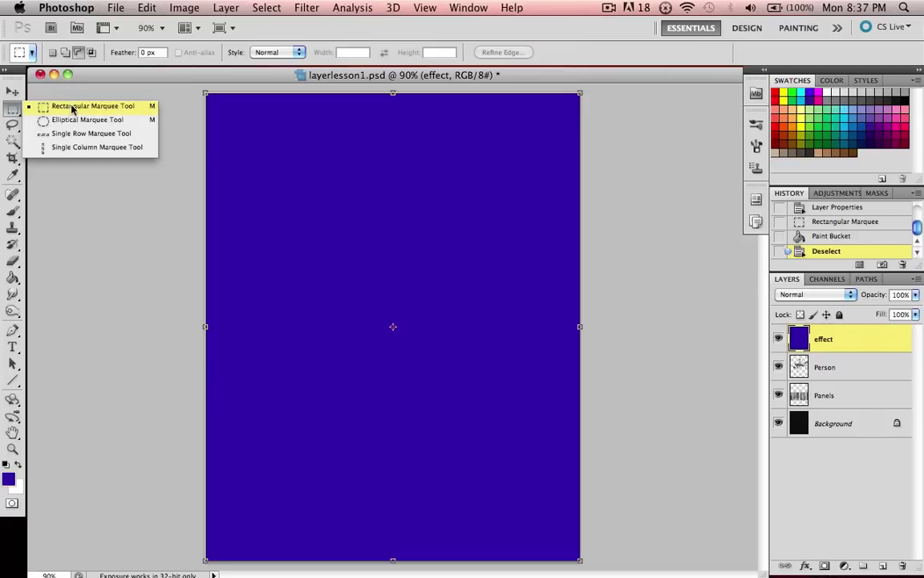
left_click(76, 120)
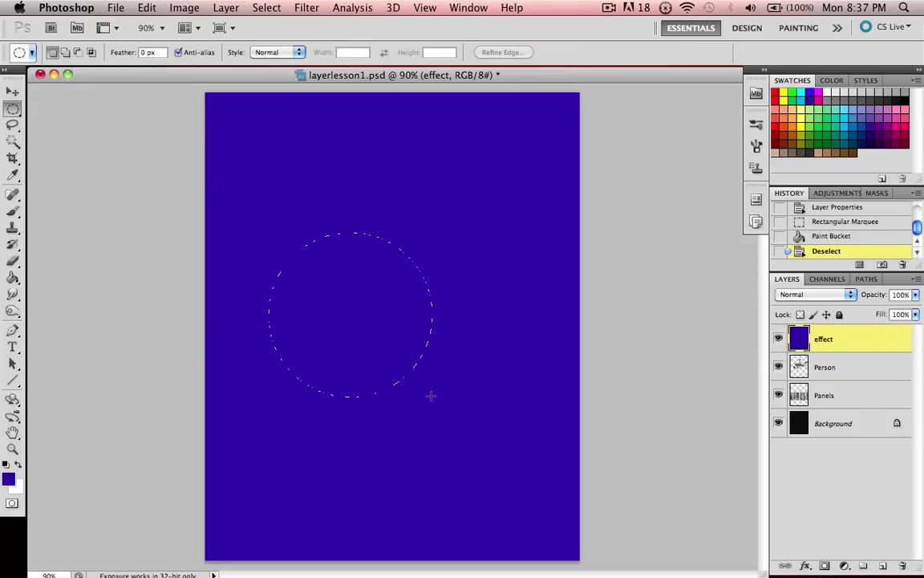
left_click_drag(431, 396, 432, 397)
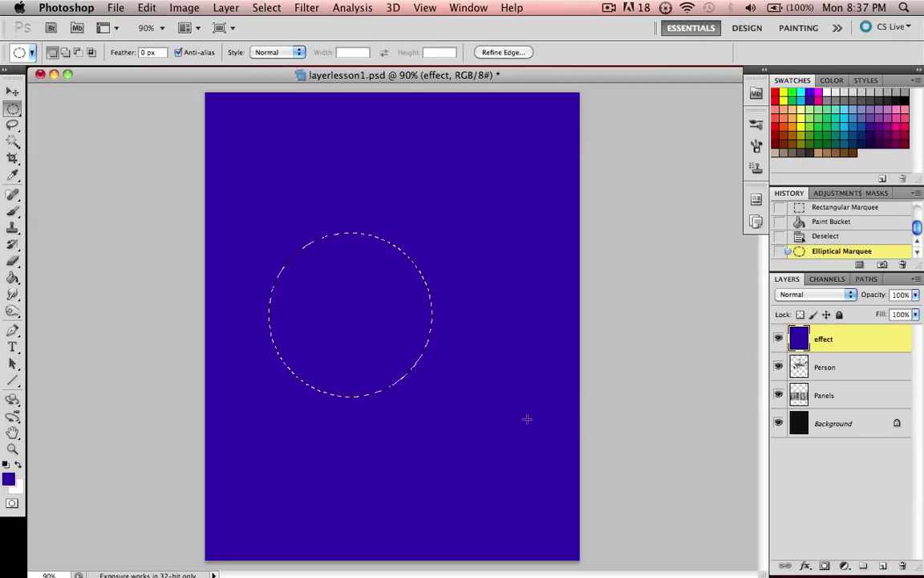
left_click(13, 260)
mouse_move(330, 295)
left_mouse_down()
mouse_move(279, 291)
mouse_move(293, 275)
mouse_move(362, 335)
left_mouse_up()
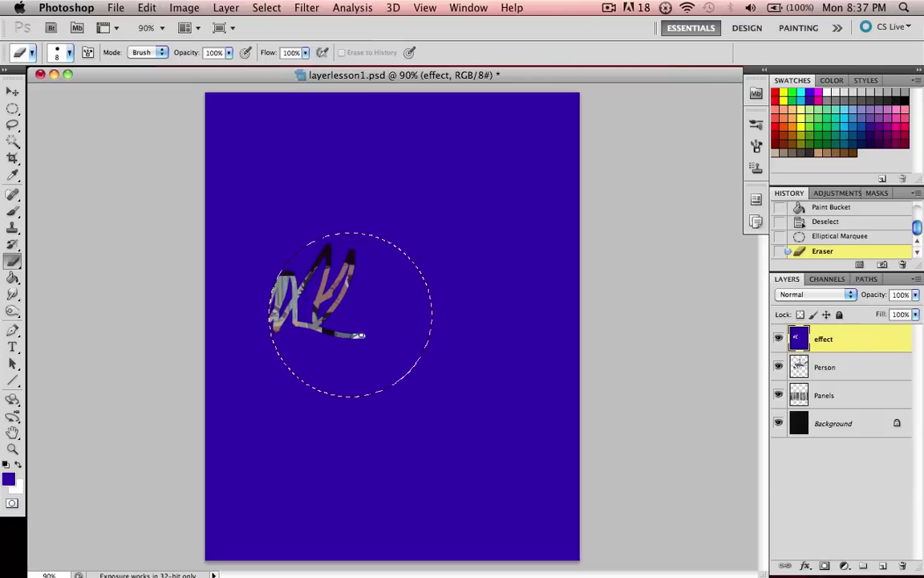
key("Delete")
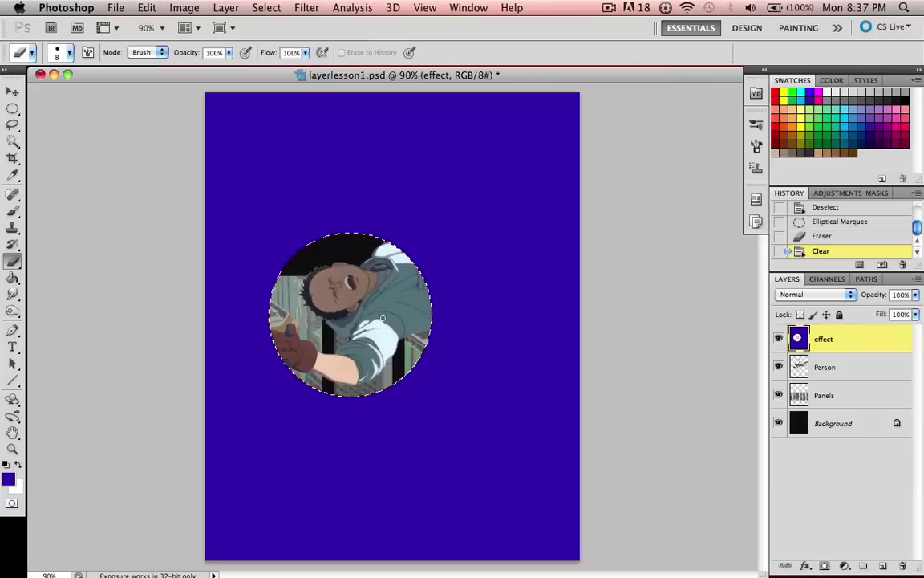
key("super+d")
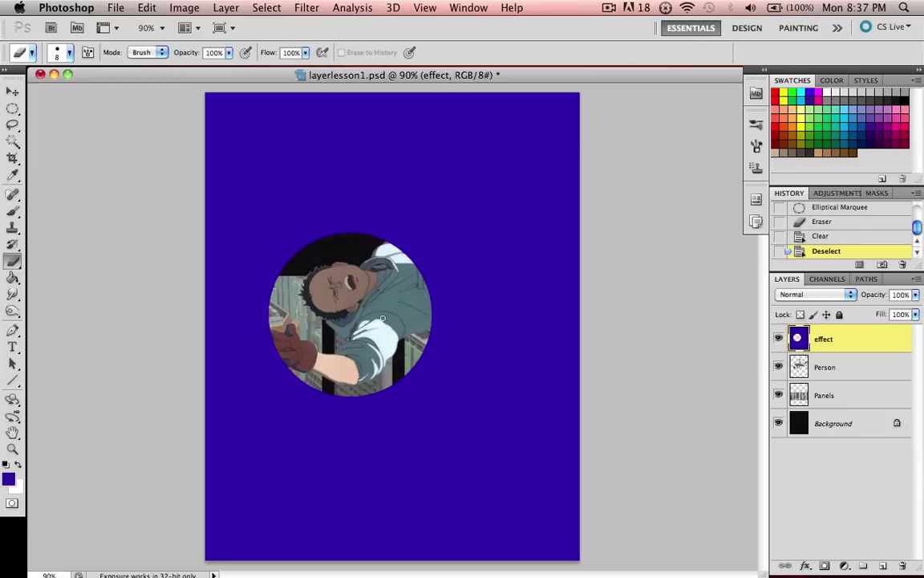
left_click(12, 93)
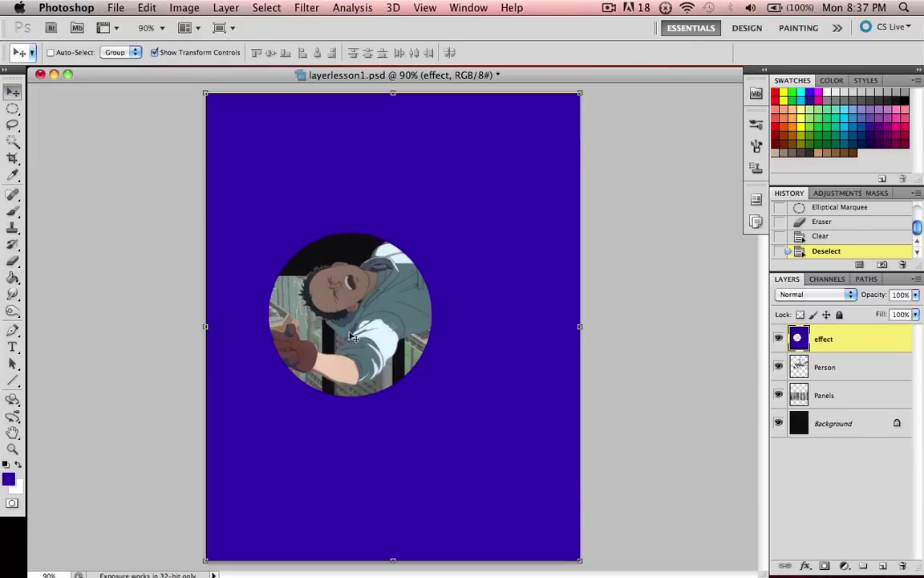
left_click(844, 373)
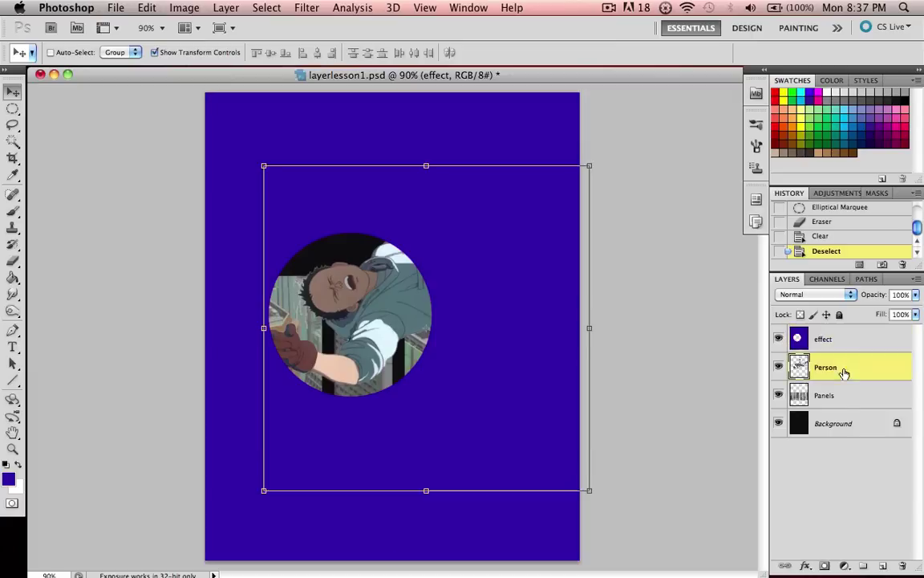
key("alt+bracketleft")
key("alt+bracketright")
key("alt+comma")
key("alt+period")
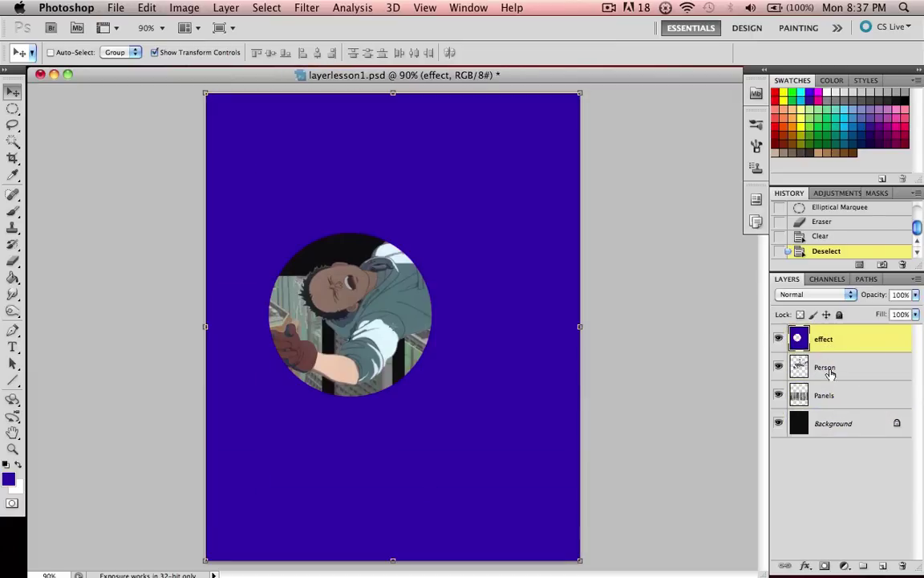
left_click(778, 343)
left_click(827, 366)
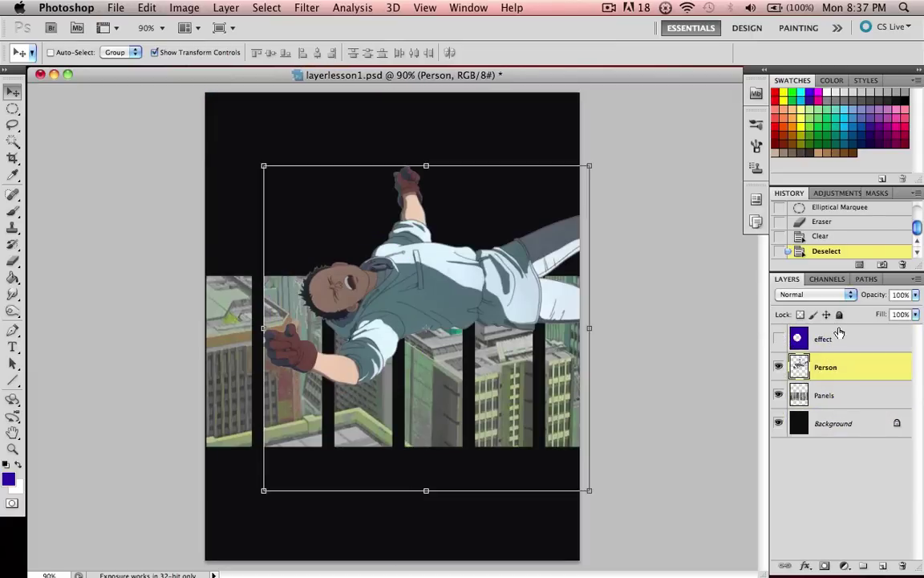
key("alt+bracketright")
left_click(840, 401)
left_click(840, 362)
left_click(840, 341)
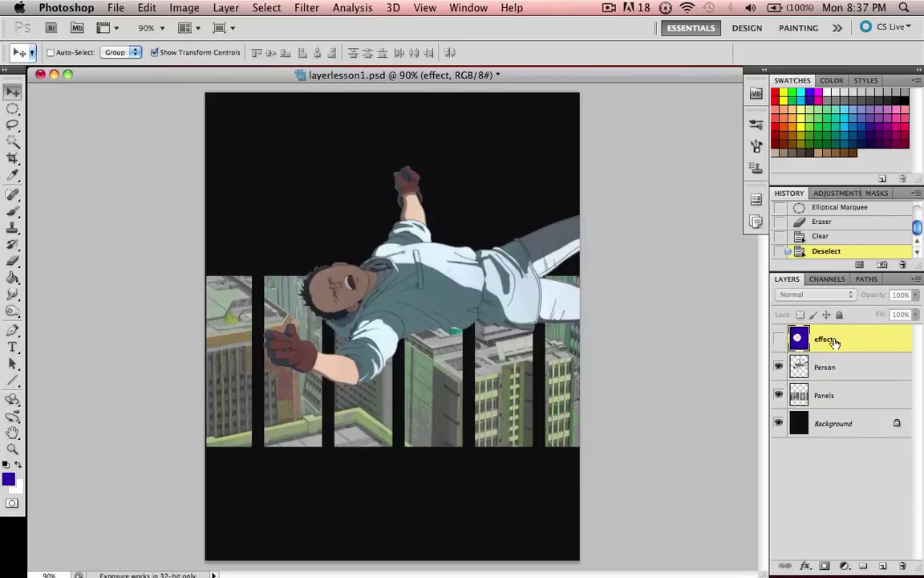
left_click(778, 341)
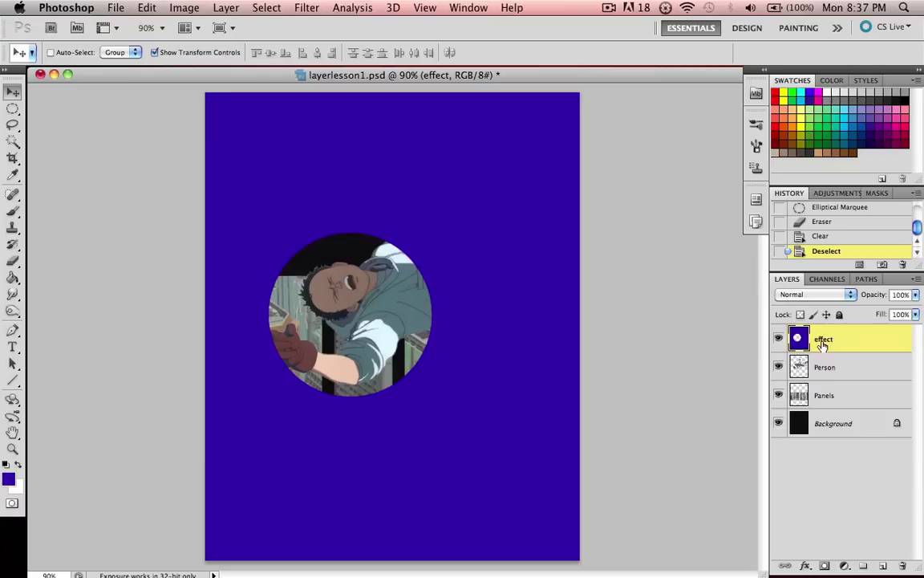
left_click(777, 341)
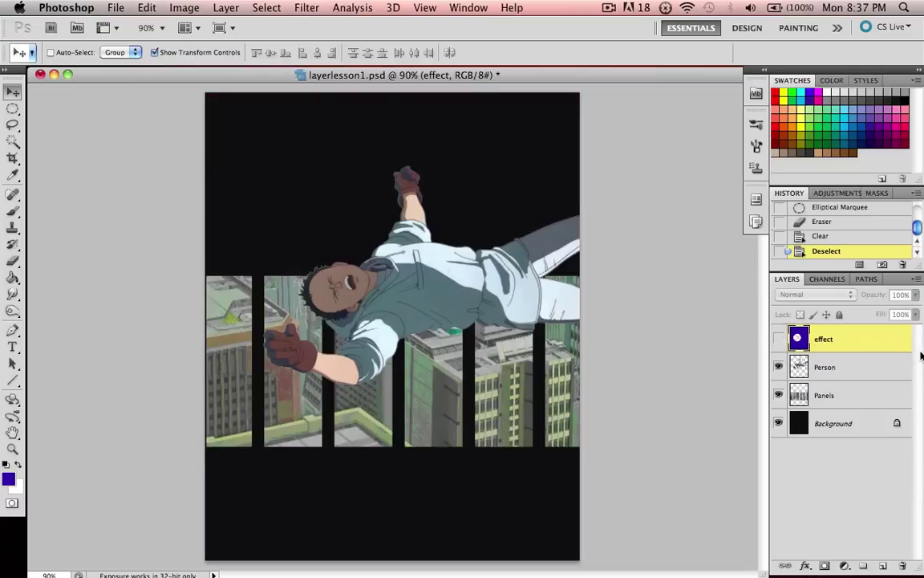
left_click(836, 397)
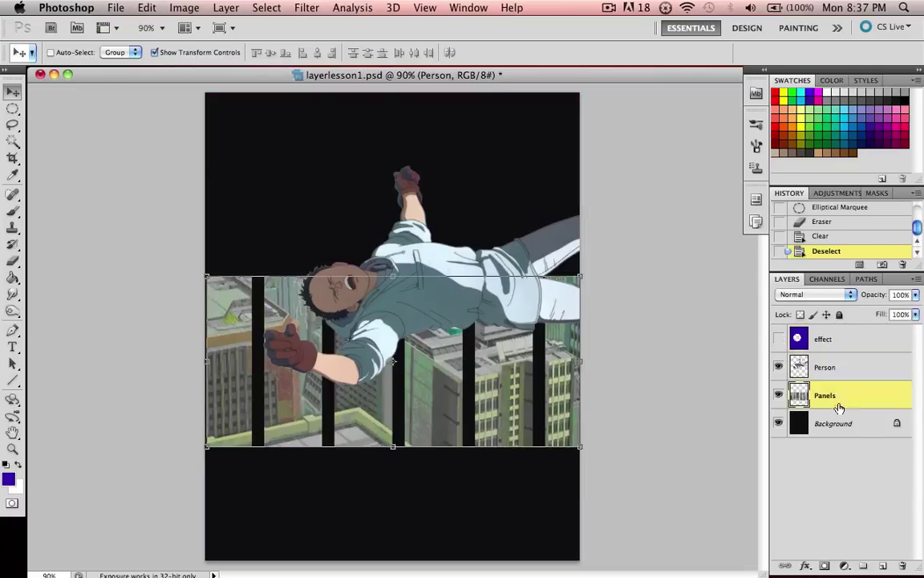
left_click(836, 367)
left_click(799, 339)
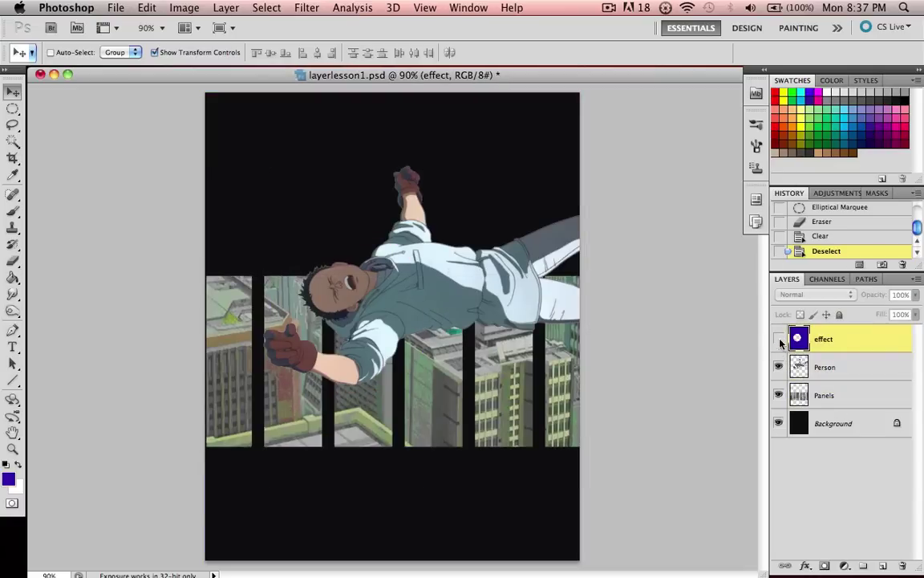
left_click(779, 341)
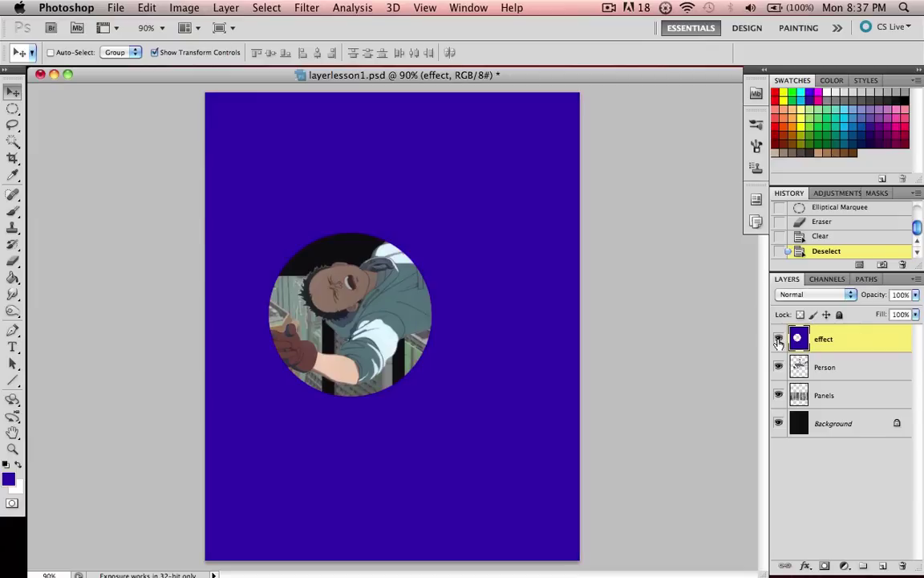
left_click(822, 369)
left_click(800, 333)
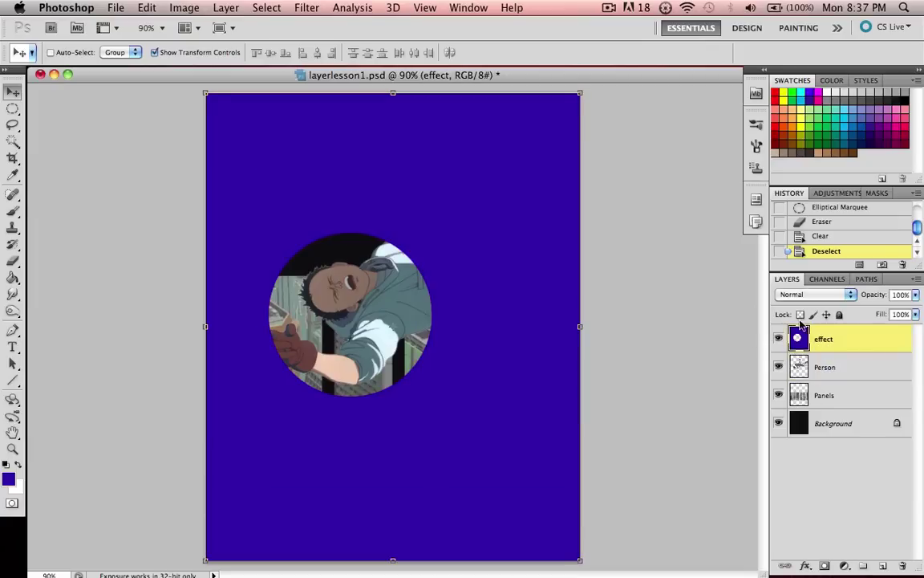
Hide the blue effect layer and leave no layer active in the Layers panel.
left_click(778, 339)
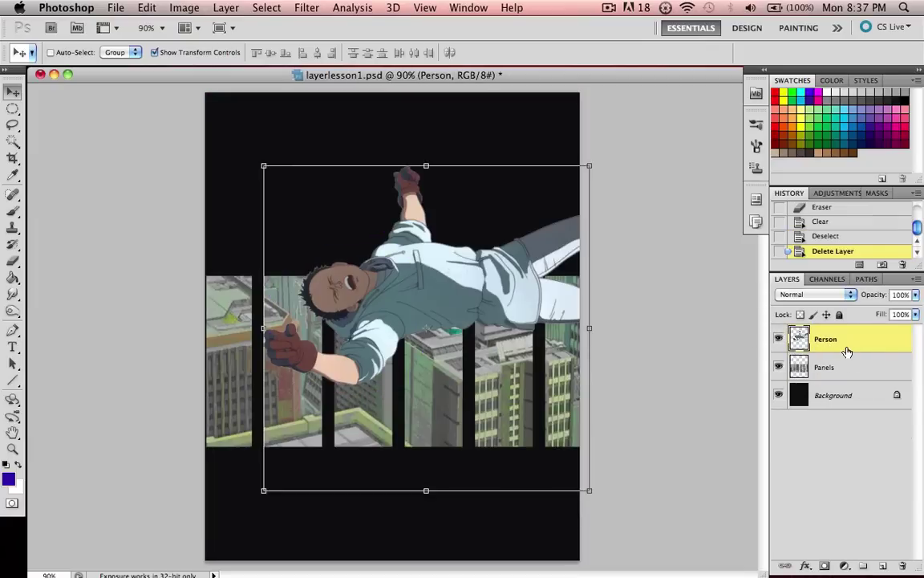
left_click(792, 422)
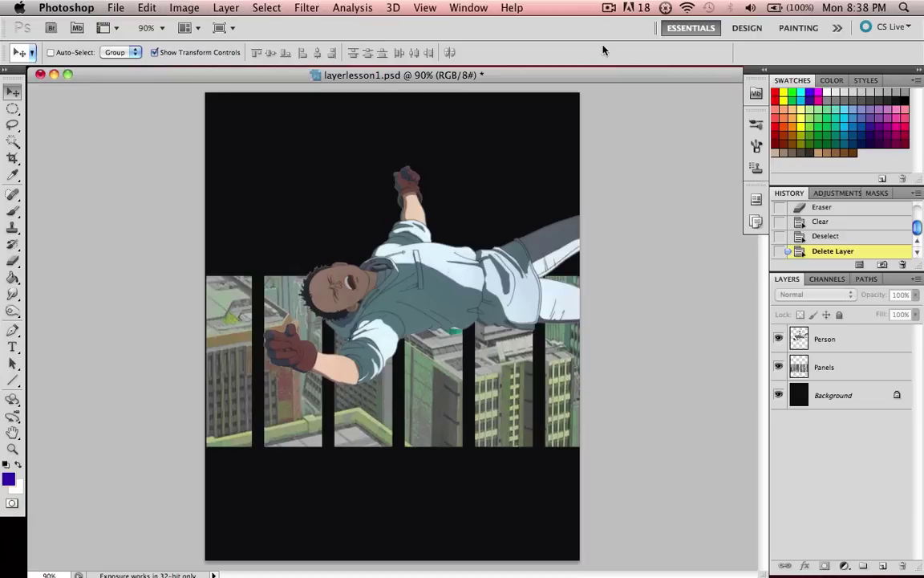
left_click_drag(600, 77, 598, 75)
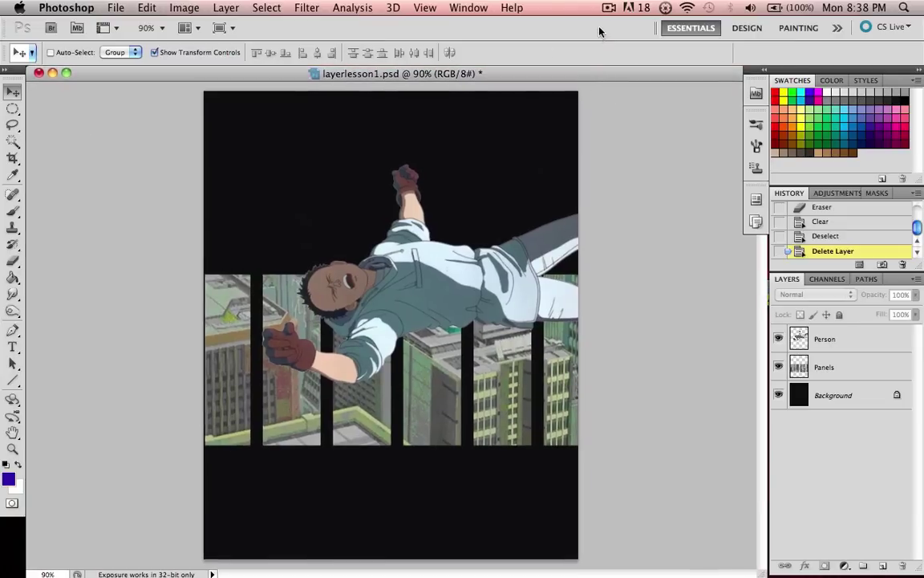
left_click(14, 91)
left_click(12, 105)
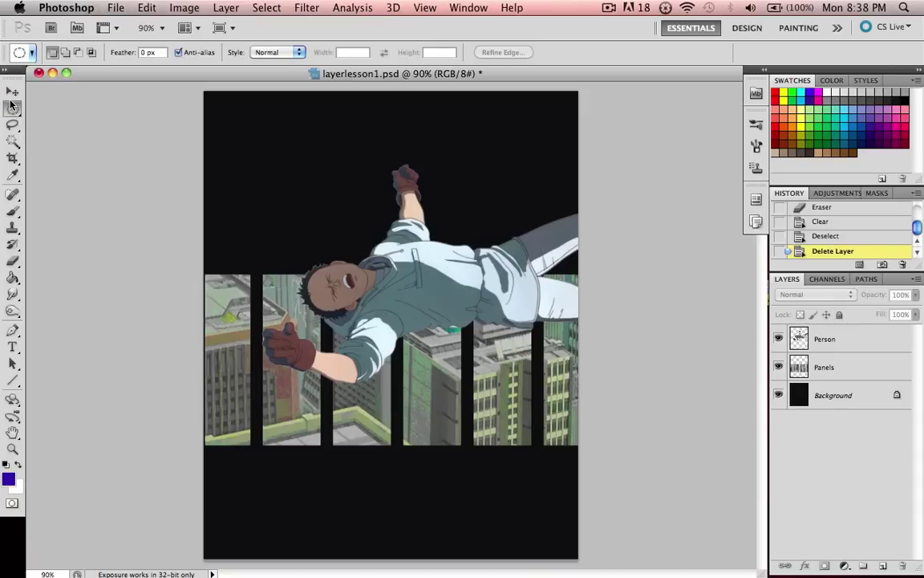
left_click(12, 93)
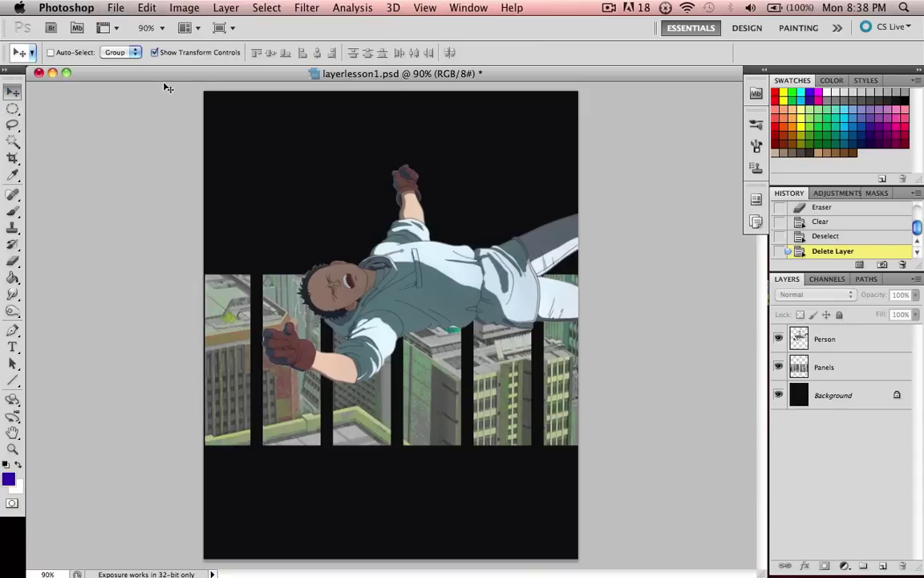